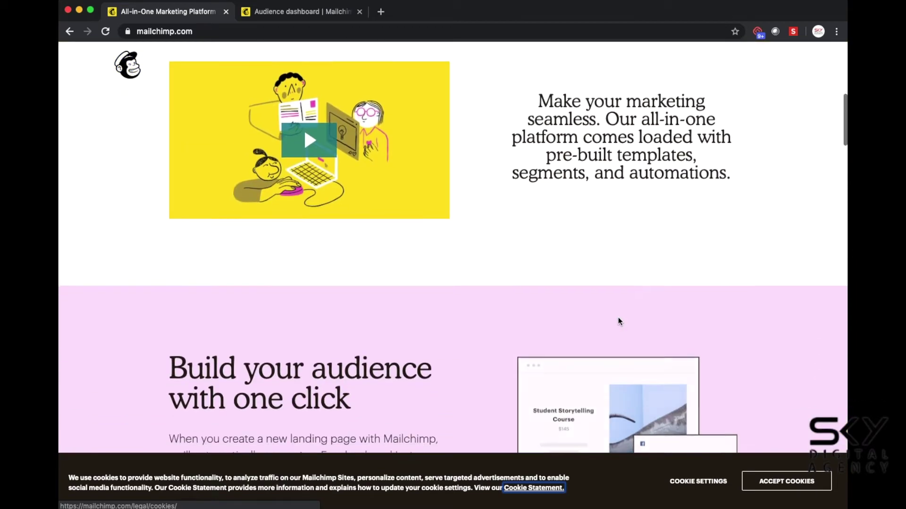
# - Scroll through the Mailchimp homepage, view the Marketing Platform menu, then switch to the Audience dashboard tab
pyautogui.scroll(-10, 618, 321)
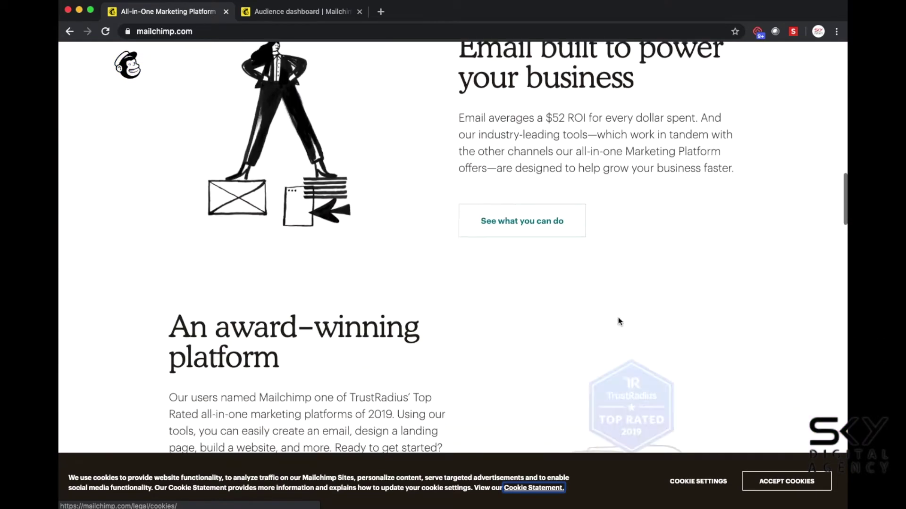
pyautogui.scroll(-15, 618, 321)
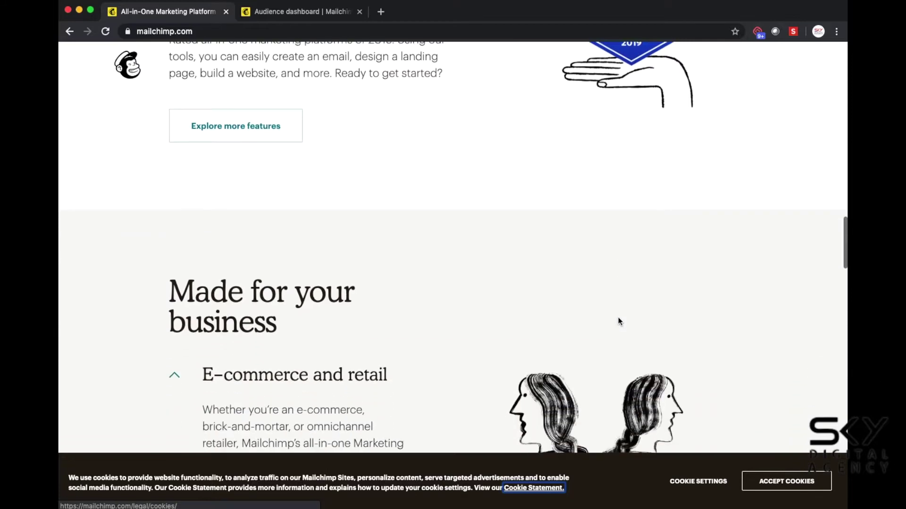
pyautogui.scroll(-10, 618, 321)
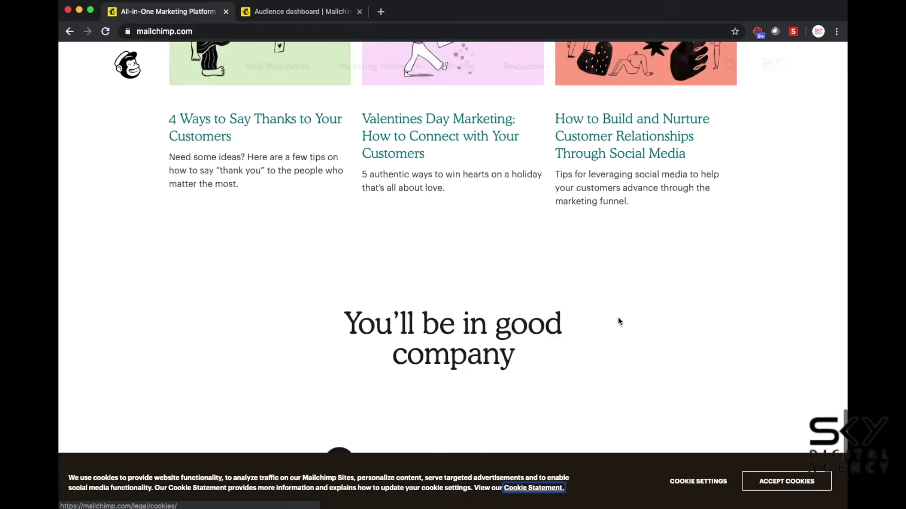
pyautogui.scroll(-5, 617, 317)
pyautogui.scroll(10, 618, 320)
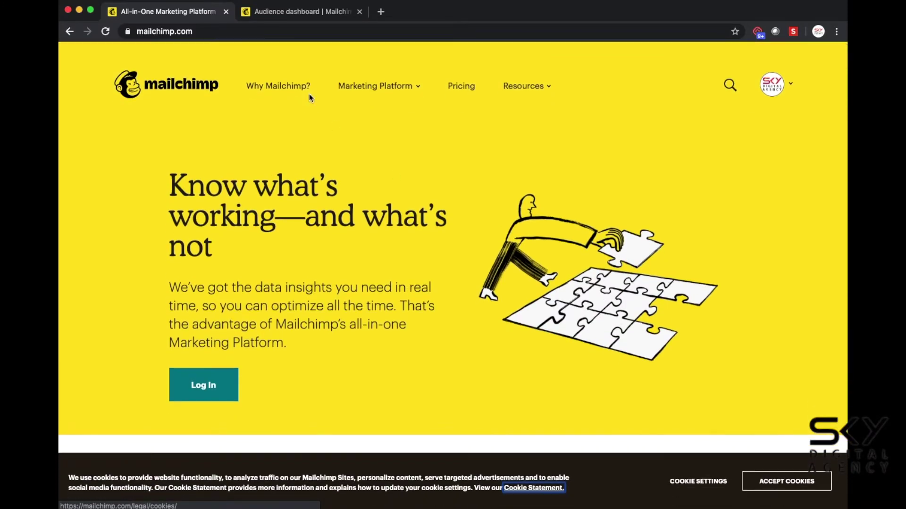
pyautogui.moveTo(380, 90)
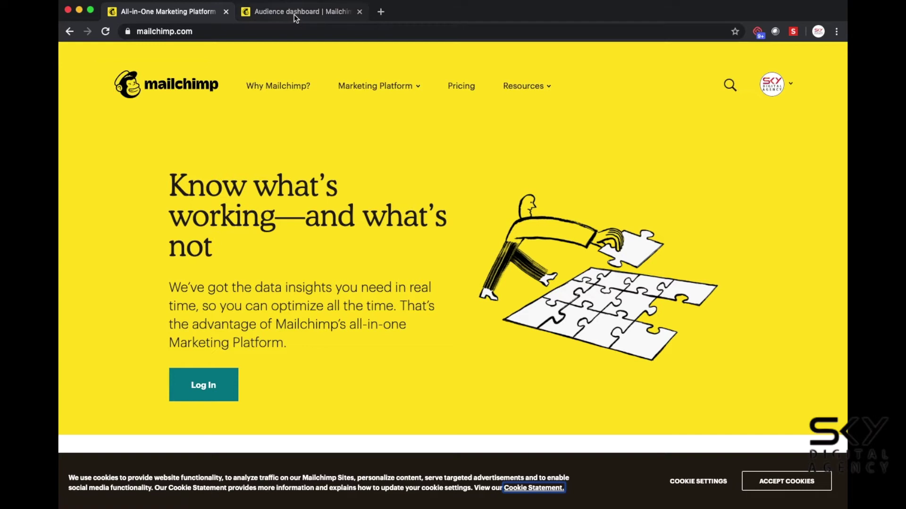
pyautogui.click(293, 14)
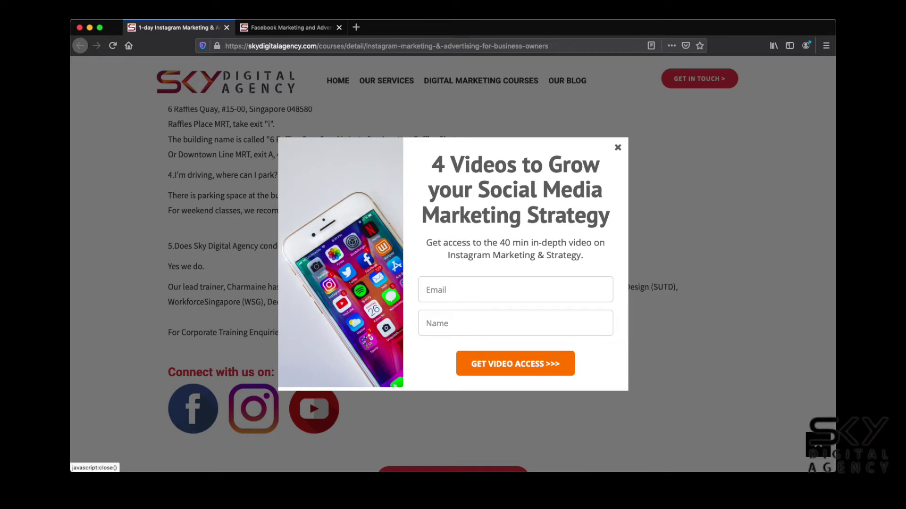
# - Switch from the Instagram course tab to the Facebook course page with its ebook pop-up
pyautogui.hotkey('ctrl', 'Tab')
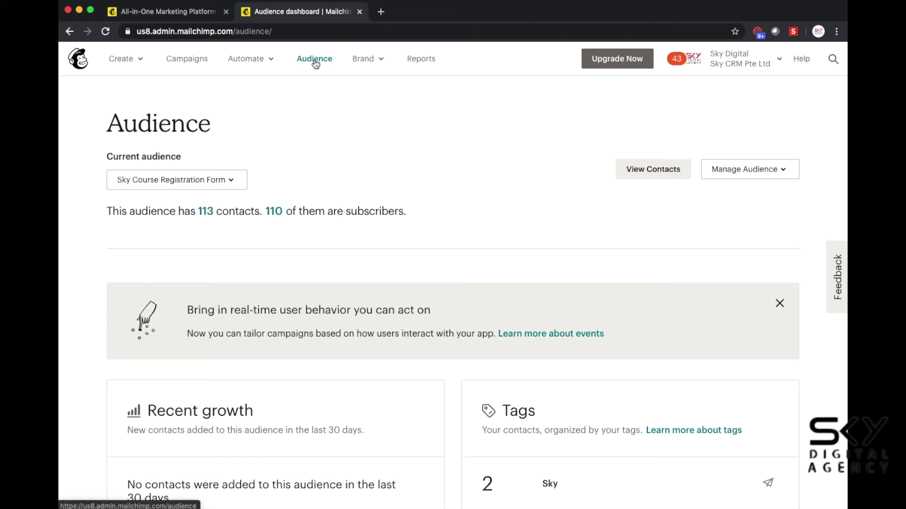
# - Go to Signup forms for the Sky Course Registration Form audience via Manage Audience
pyautogui.click(180, 14)
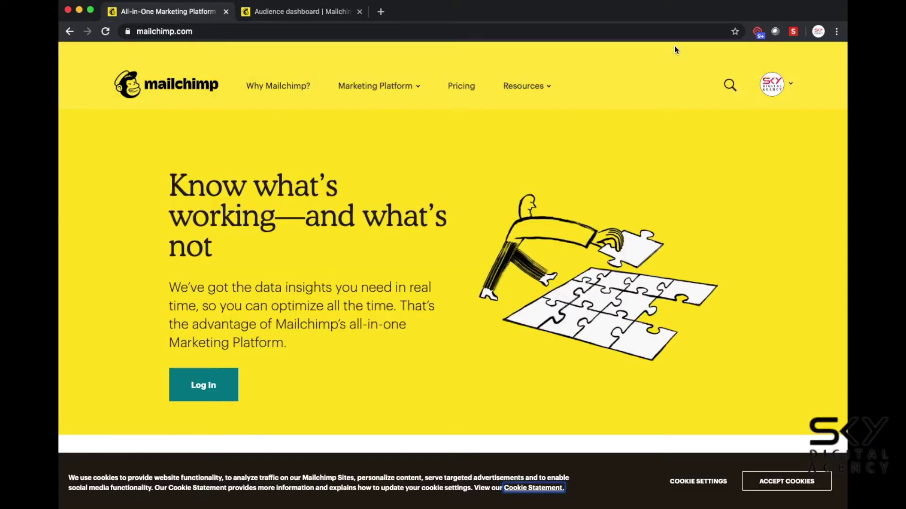
pyautogui.click(321, 13)
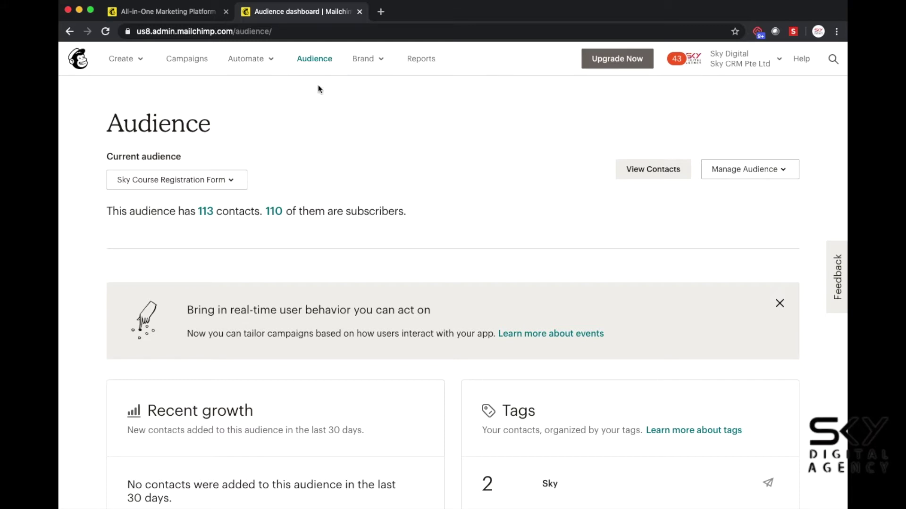
pyautogui.click(749, 175)
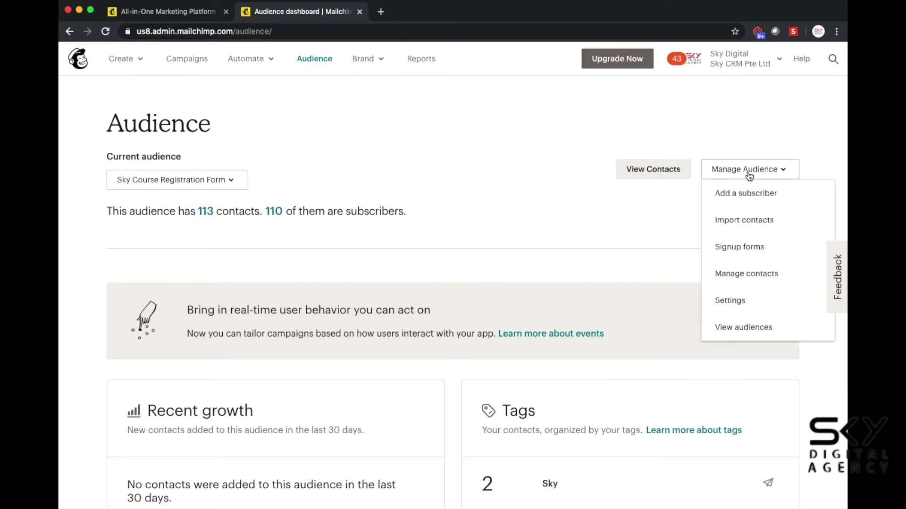
pyautogui.click(741, 251)
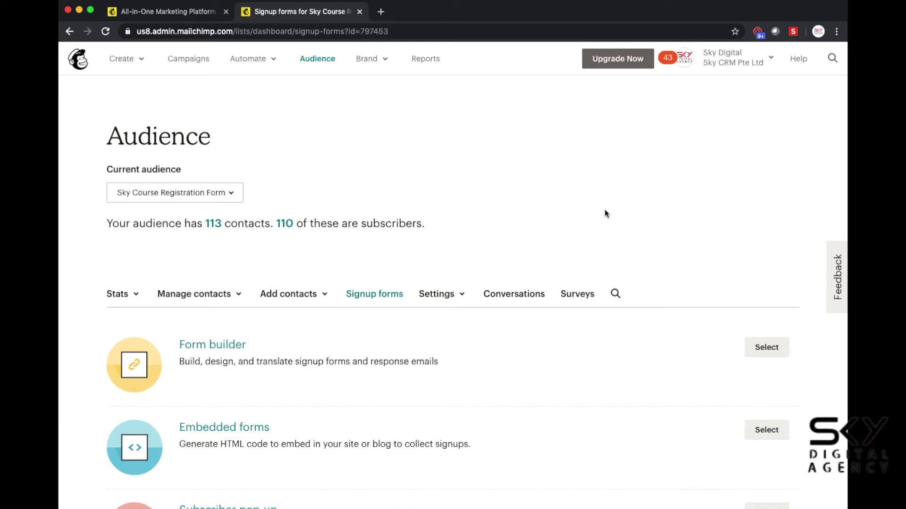
pyautogui.scroll(-4, 606, 213)
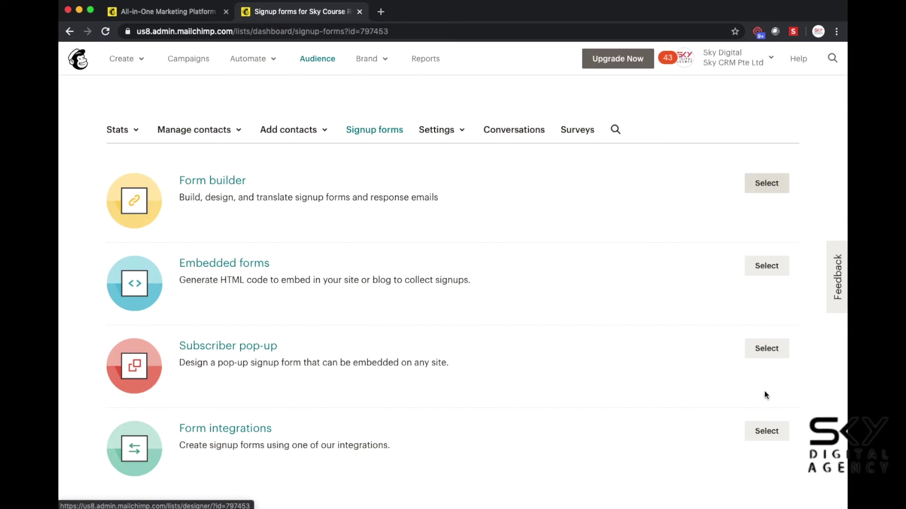
# - Select Subscriber pop-up and look over the existing 'Learn with us' modal form preview
pyautogui.click(761, 351)
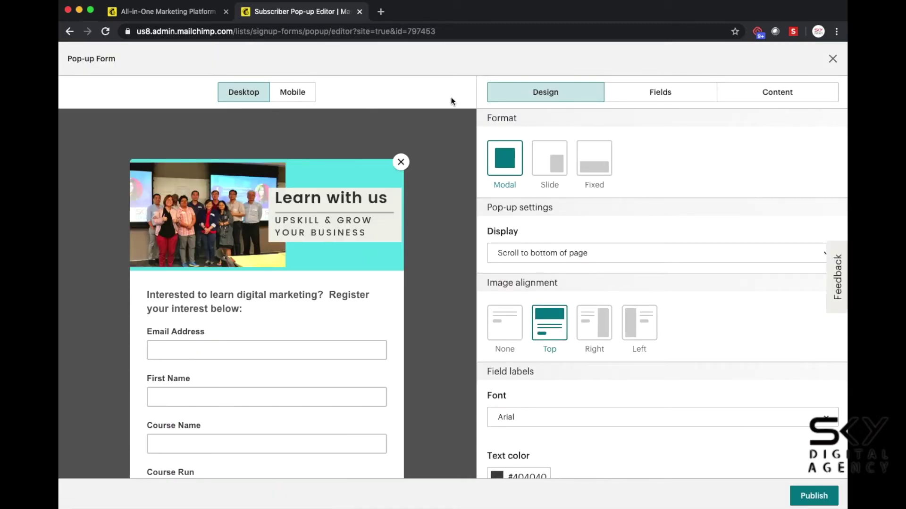
pyautogui.scroll(-5, 379, 178)
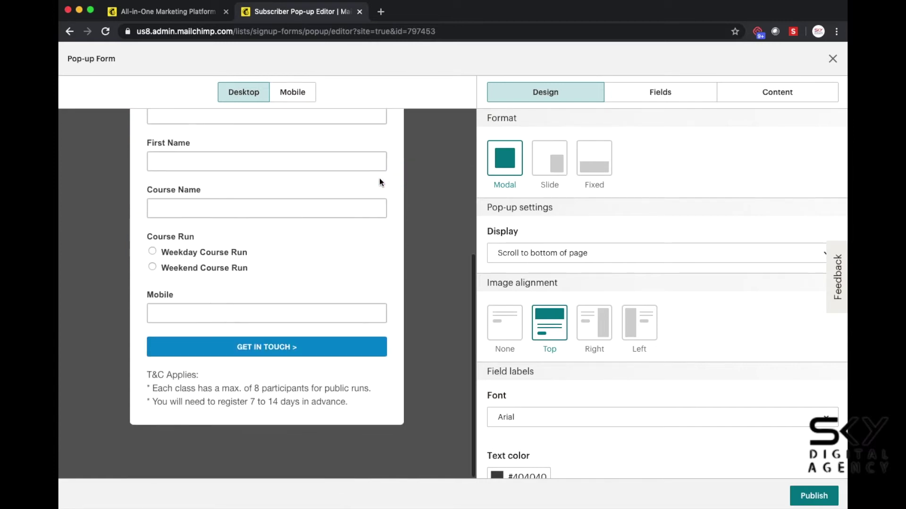
pyautogui.scroll(5, 379, 177)
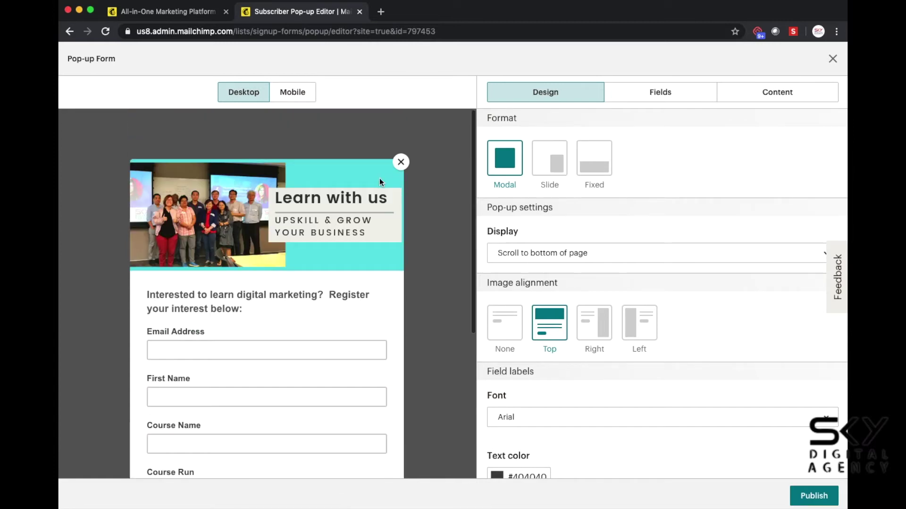
# - Leave the pop-up editor and switch the Audience dashboard to the Social Enterprises audience
pyautogui.click(833, 60)
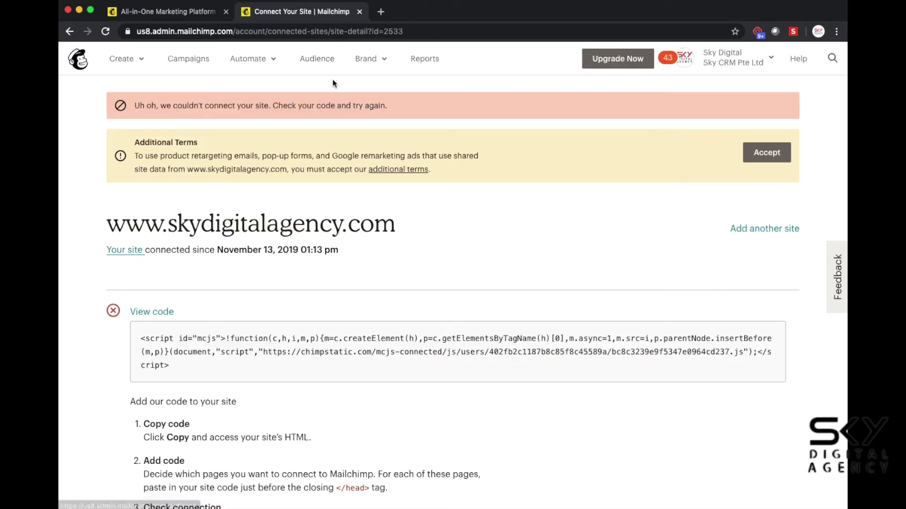
pyautogui.click(325, 62)
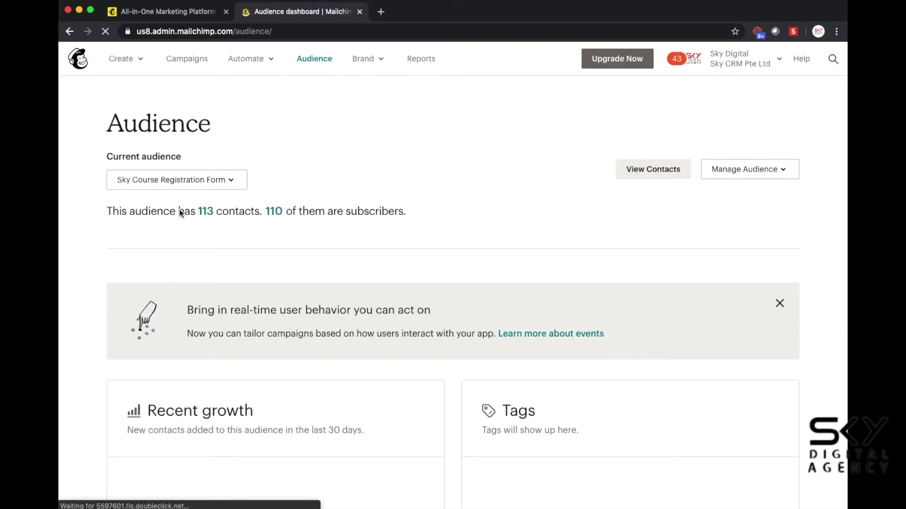
pyautogui.click(182, 187)
pyautogui.scroll(-5, 196, 335)
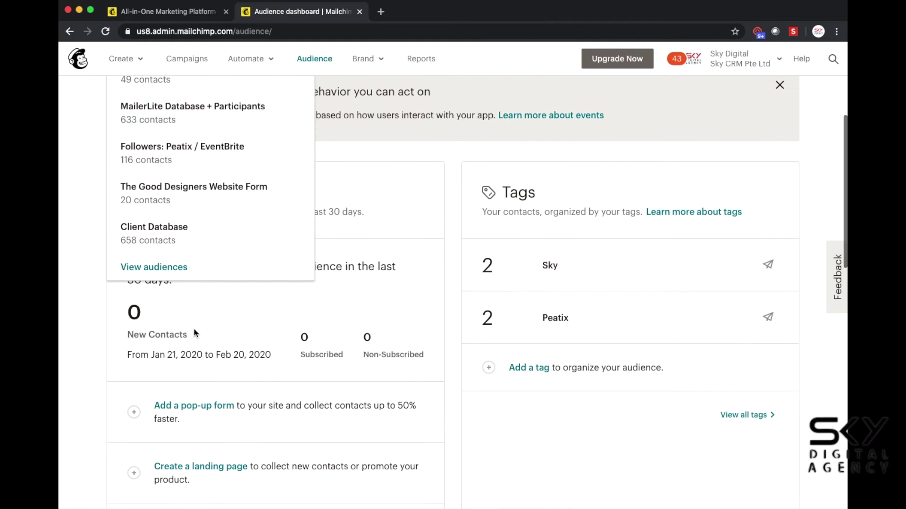
pyautogui.scroll(5, 194, 330)
pyautogui.click(175, 253)
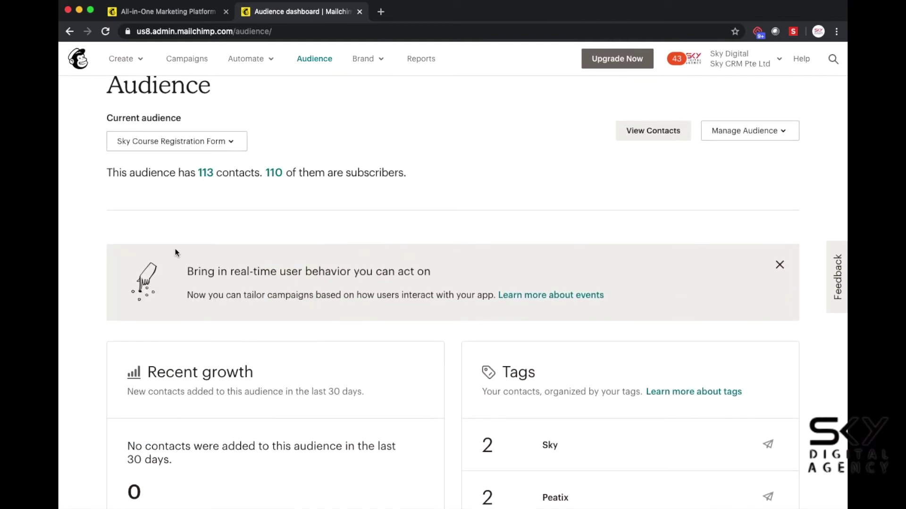
# - Open the Social Enterprises audience's Subscriber pop-up form from Manage Audience > Signup forms
pyautogui.click(763, 138)
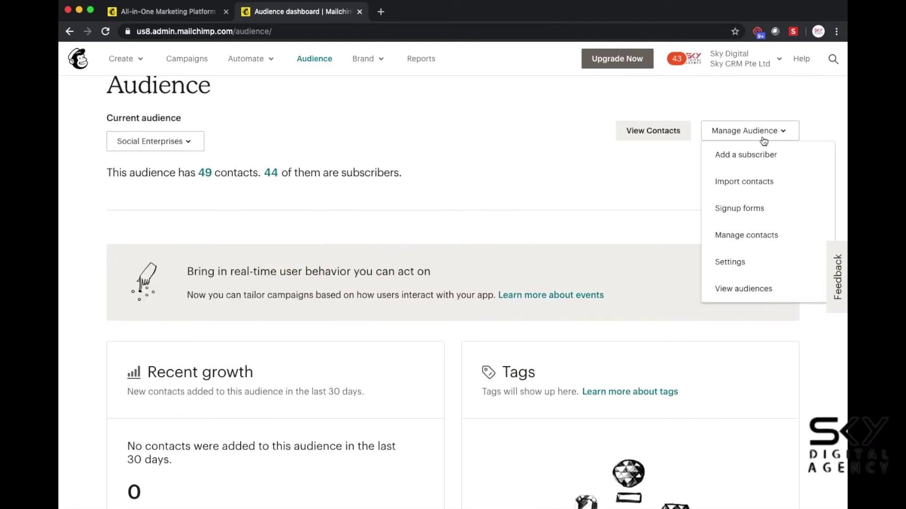
pyautogui.click(752, 208)
pyautogui.scroll(-3, 621, 247)
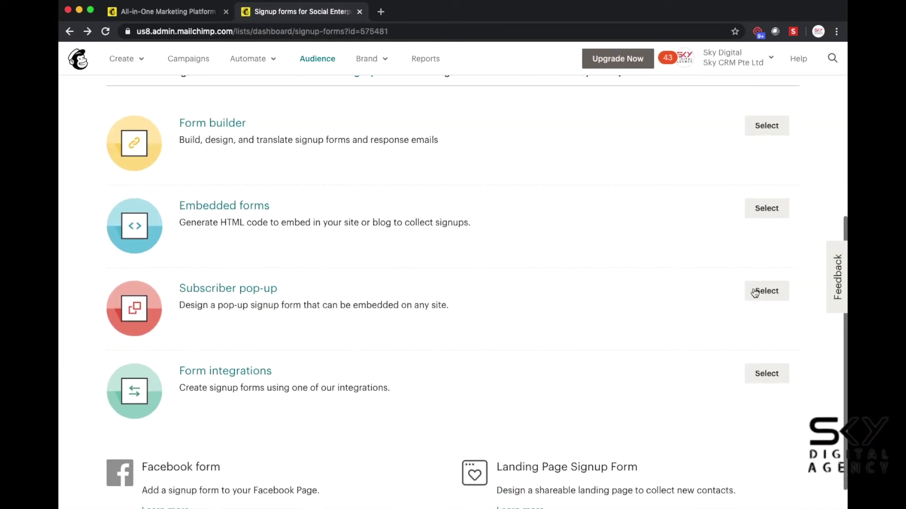
pyautogui.click(759, 290)
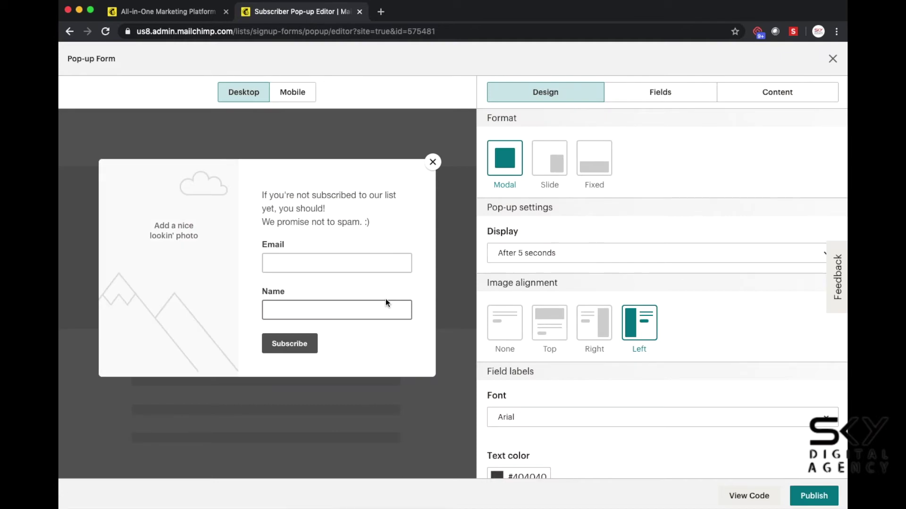
# - Browse the plans on Mailchimp's Pricing page, then go back to the Subscriber Pop-up Editor
pyautogui.click(133, 14)
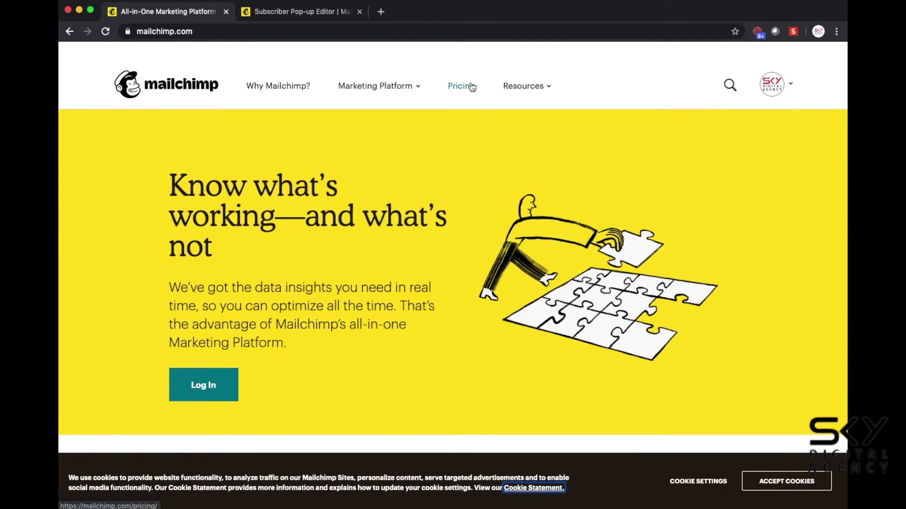
pyautogui.click(472, 87)
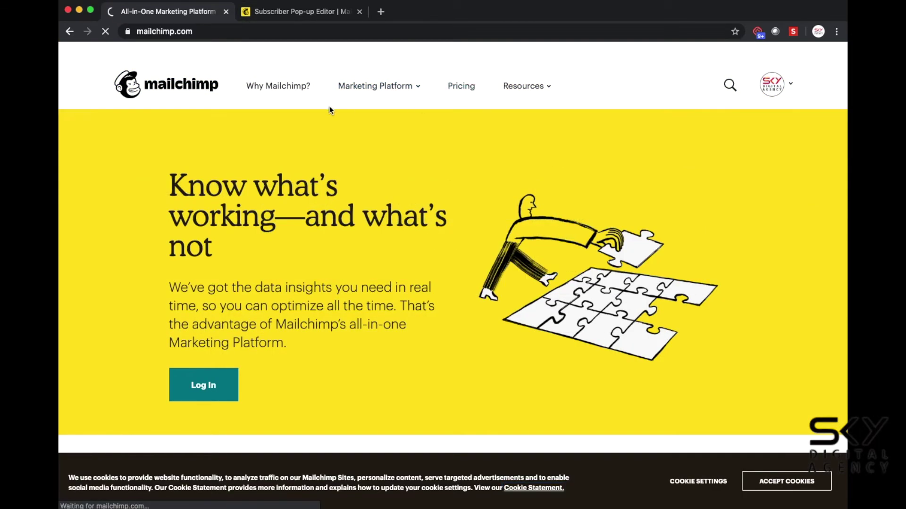
pyautogui.scroll(-10, 668, 279)
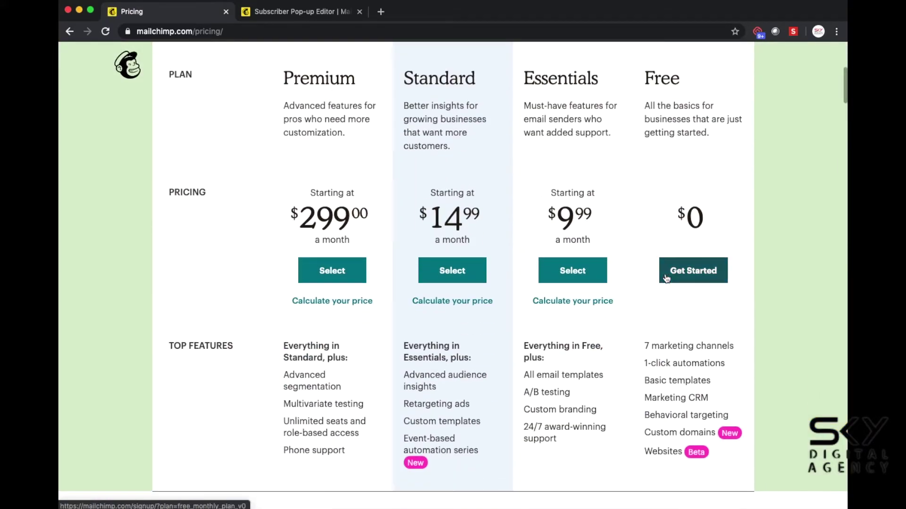
pyautogui.scroll(-4, 668, 280)
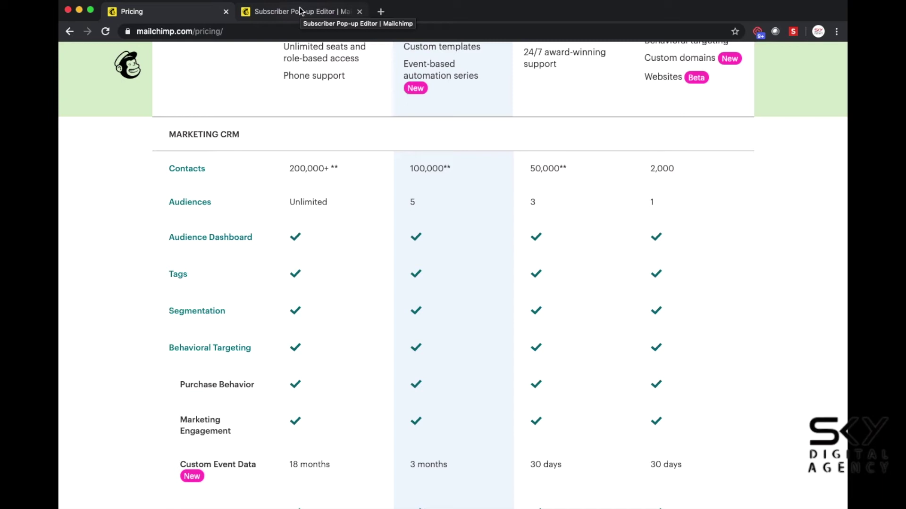
pyautogui.click(300, 11)
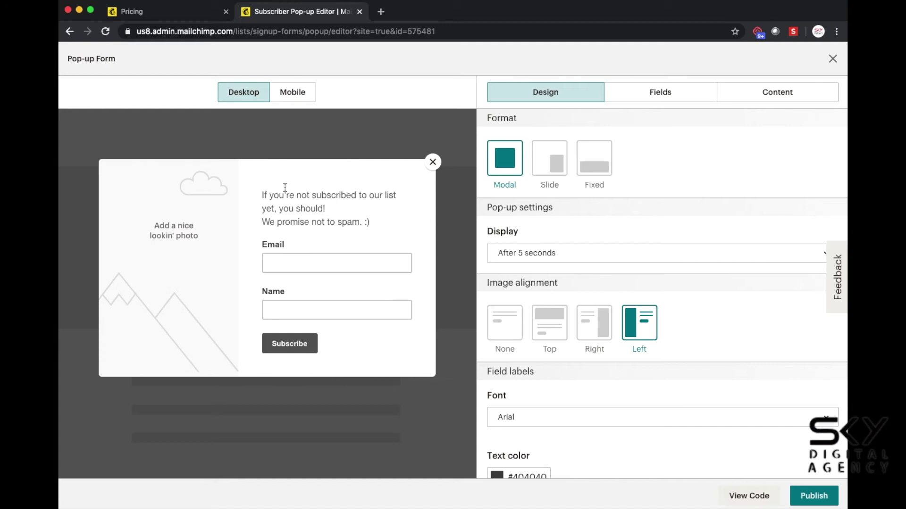
# - Change the pop-up button's text to 'Ebook Download >'
pyautogui.scroll(-7, 639, 311)
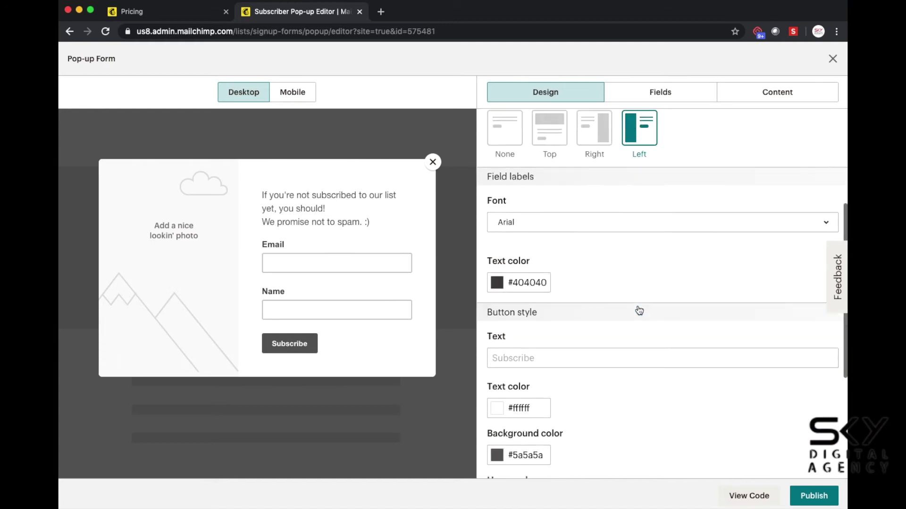
pyautogui.scroll(-2, 640, 310)
pyautogui.scroll(5, 639, 307)
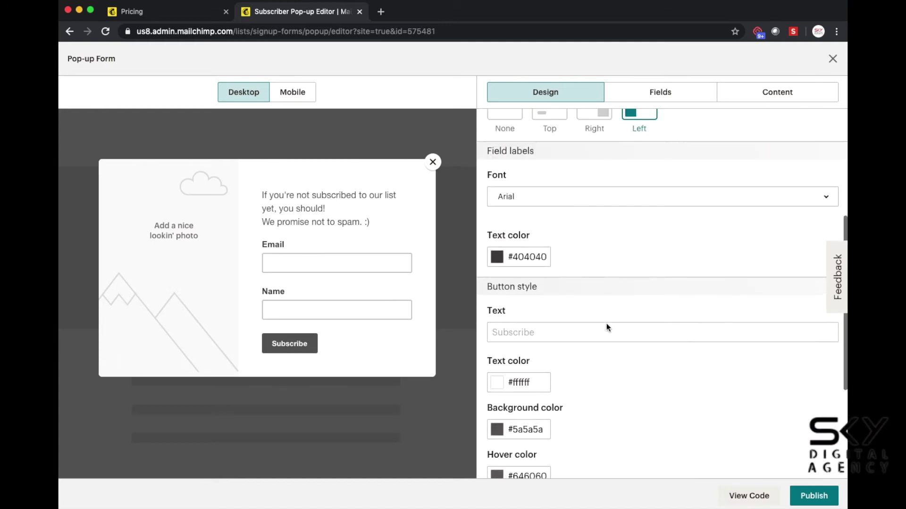
pyautogui.click(556, 335)
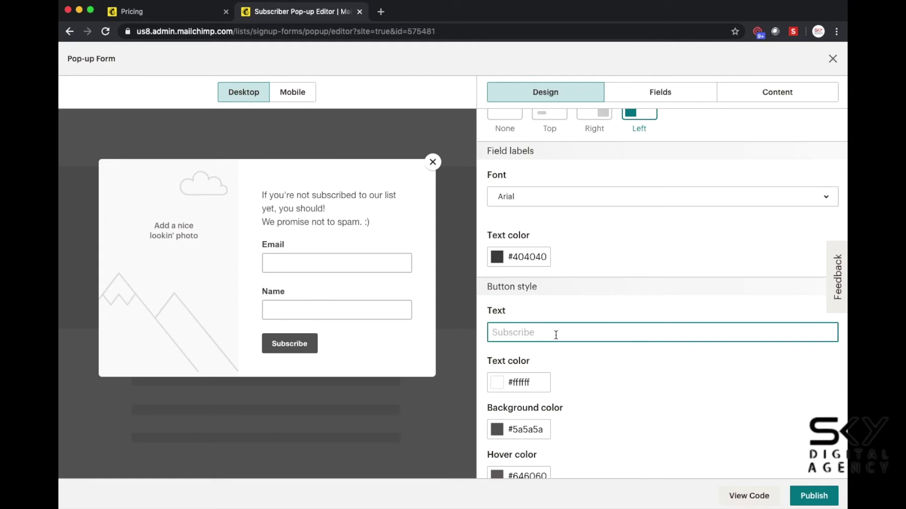
pyautogui.press('super+a')
pyautogui.press('BackSpace')
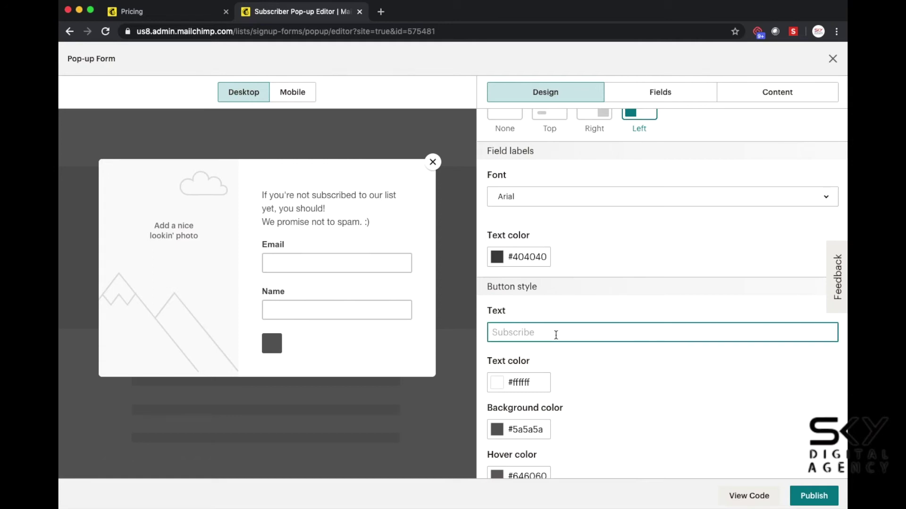
pyautogui.write('Ebook Down')
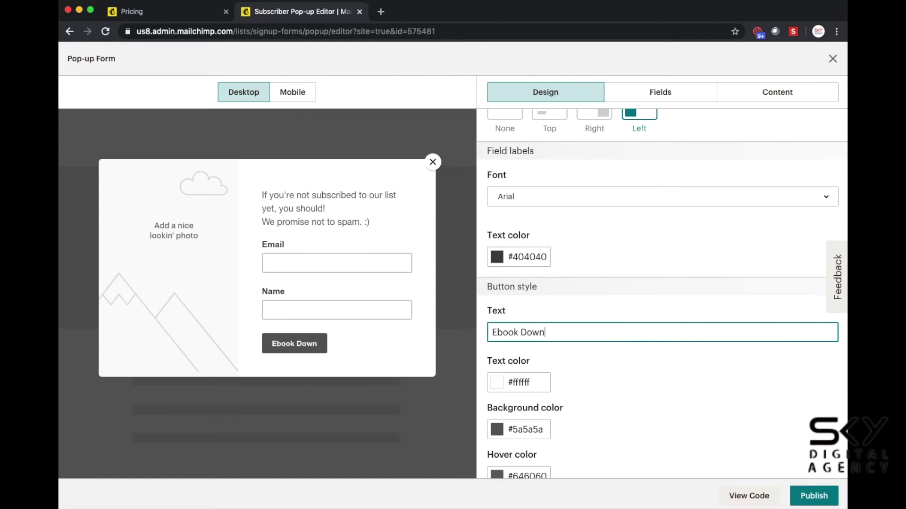
pyautogui.write('load >')
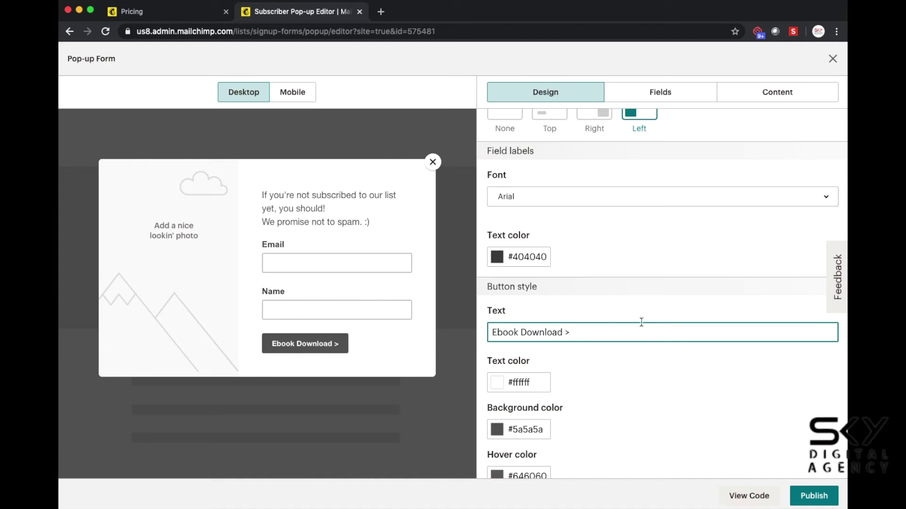
# - Set the button background colour to the red preset #ea5b3a
pyautogui.scroll(-1, 641, 322)
pyautogui.scroll(-5, 641, 322)
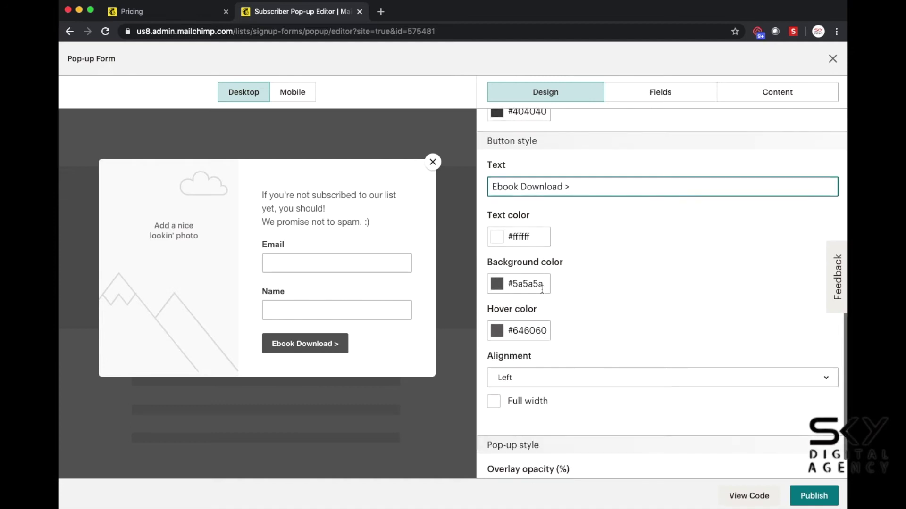
pyautogui.click(496, 285)
pyautogui.click(555, 392)
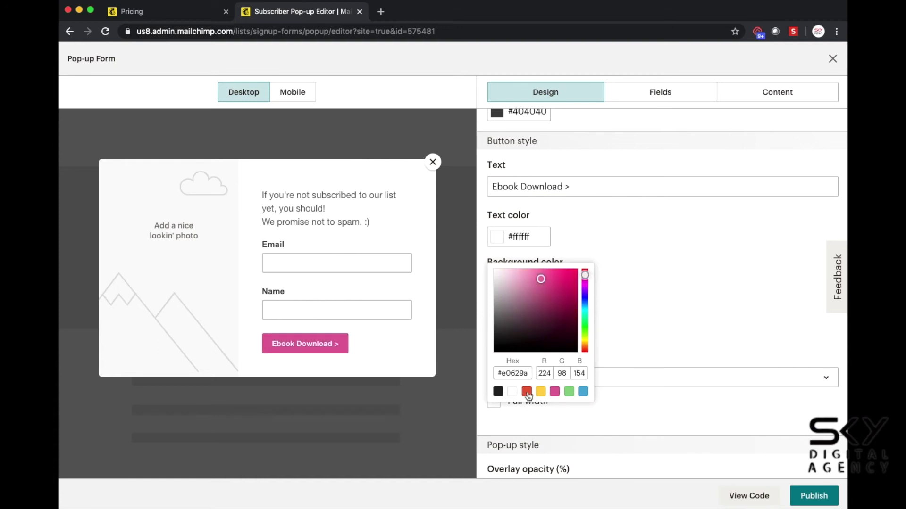
pyautogui.click(526, 392)
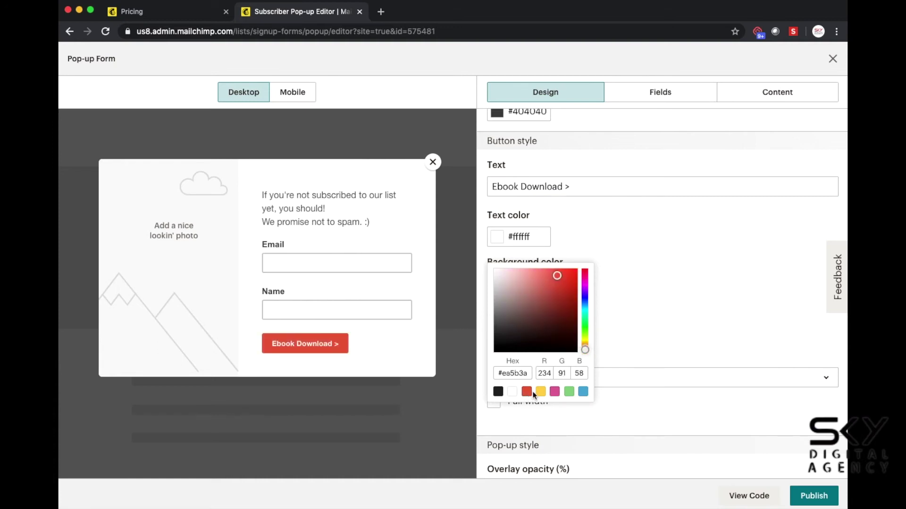
pyautogui.click(661, 322)
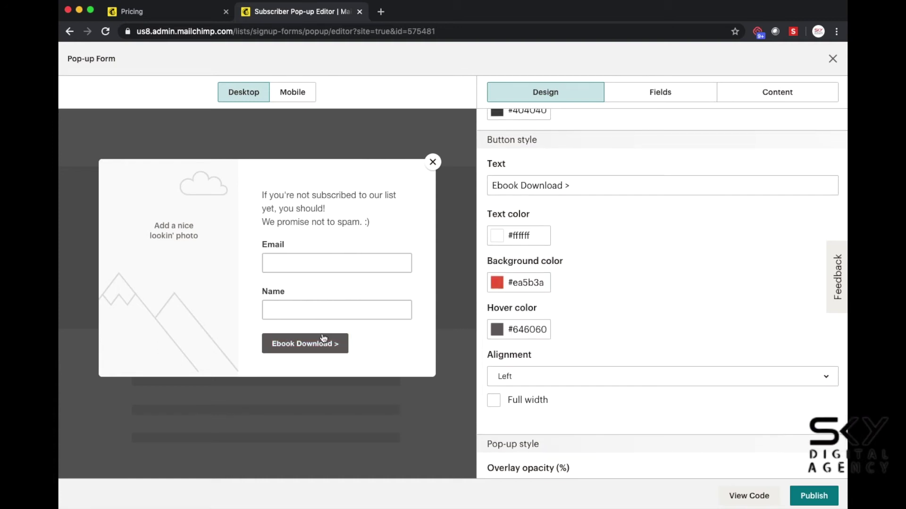
# - Set the button hover colour to the pink preset #e0629a
pyautogui.click(500, 330)
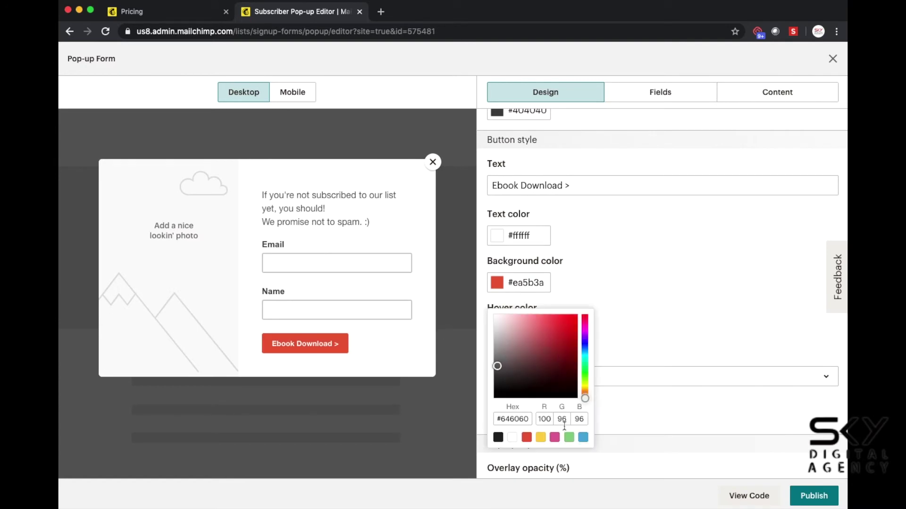
pyautogui.click(555, 438)
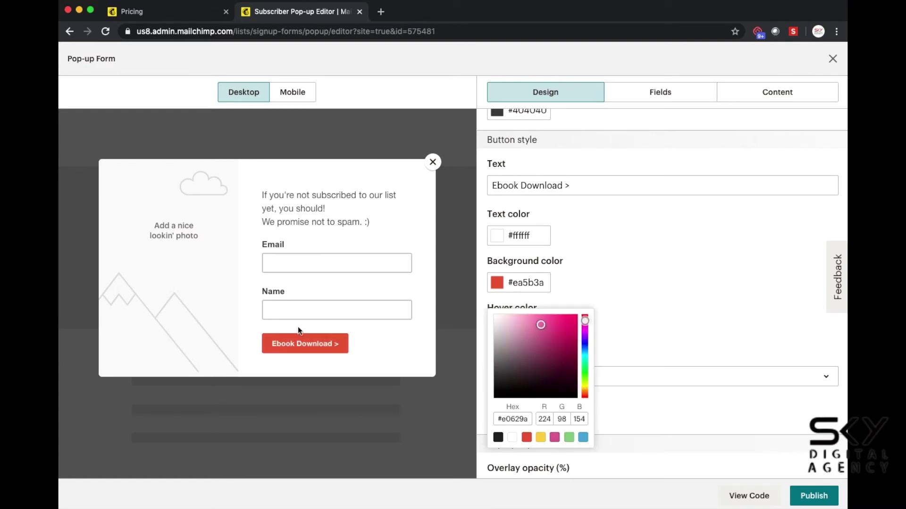
pyautogui.click(636, 286)
pyautogui.scroll(-1, 601, 362)
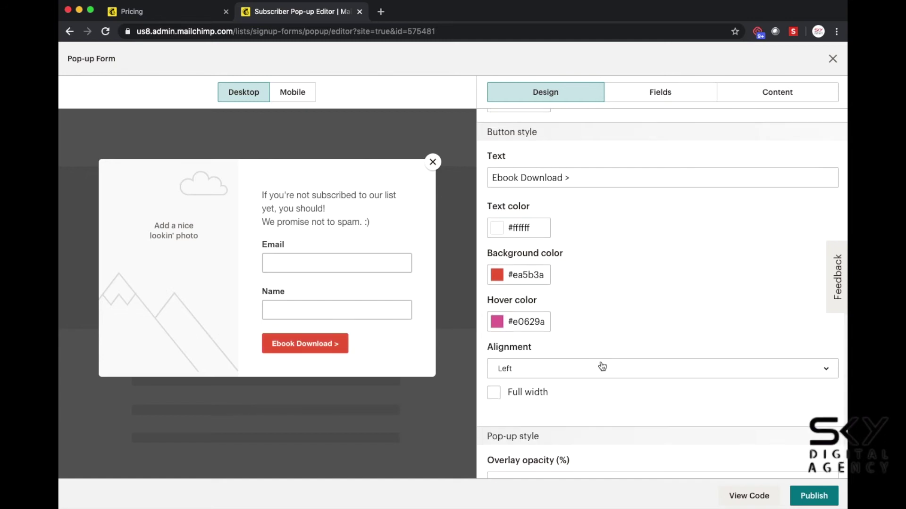
pyautogui.scroll(-1, 602, 367)
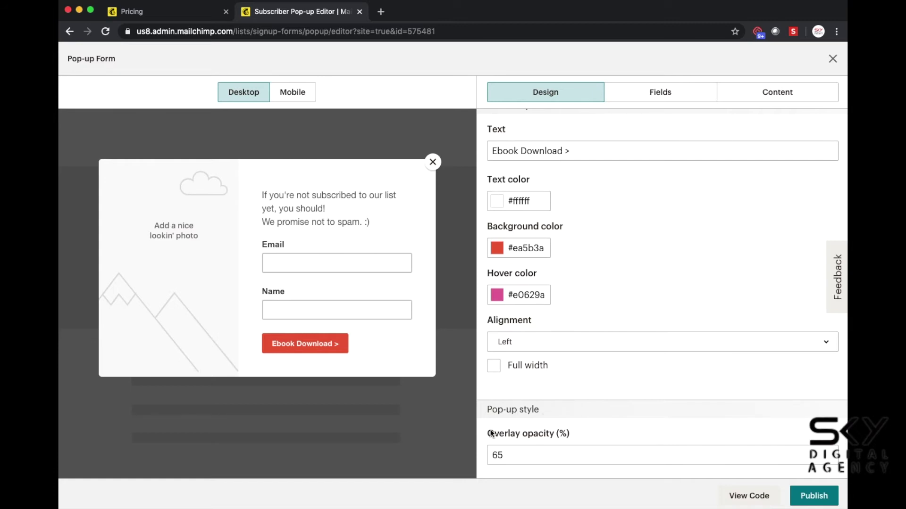
# - Show the pop-up's Display timing options, Immediately through On exit, under Pop-up settings
pyautogui.scroll(5, 607, 271)
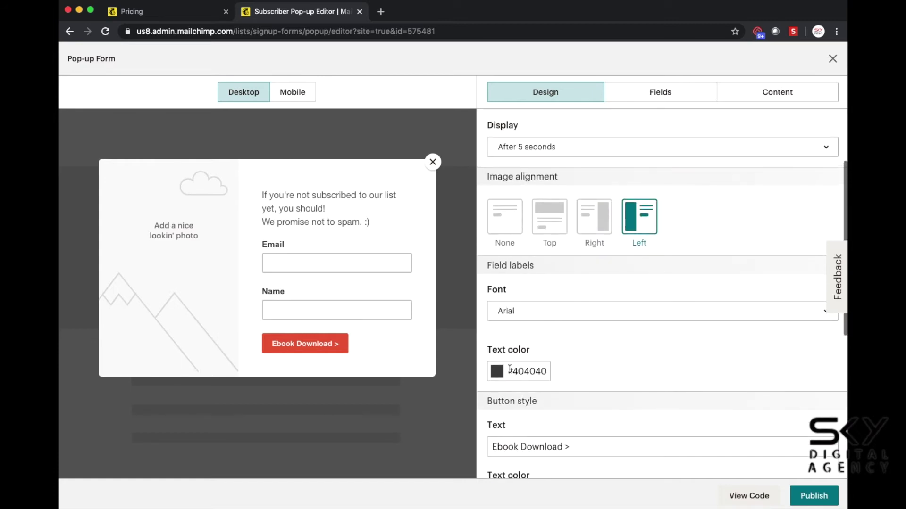
pyautogui.scroll(1, 556, 151)
pyautogui.click(559, 177)
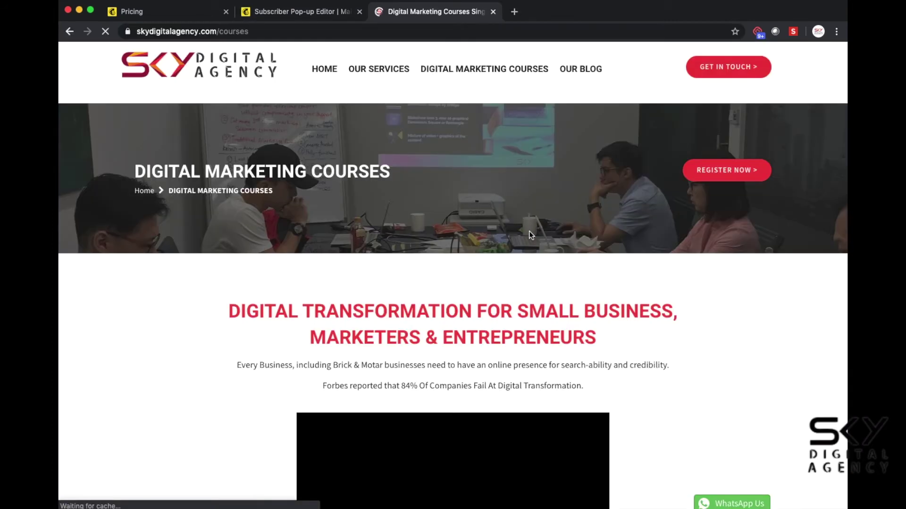
# - Open the Social Media Marketing Bootcamp course page on the Sky Digital Agency site
pyautogui.scroll(-8, 532, 234)
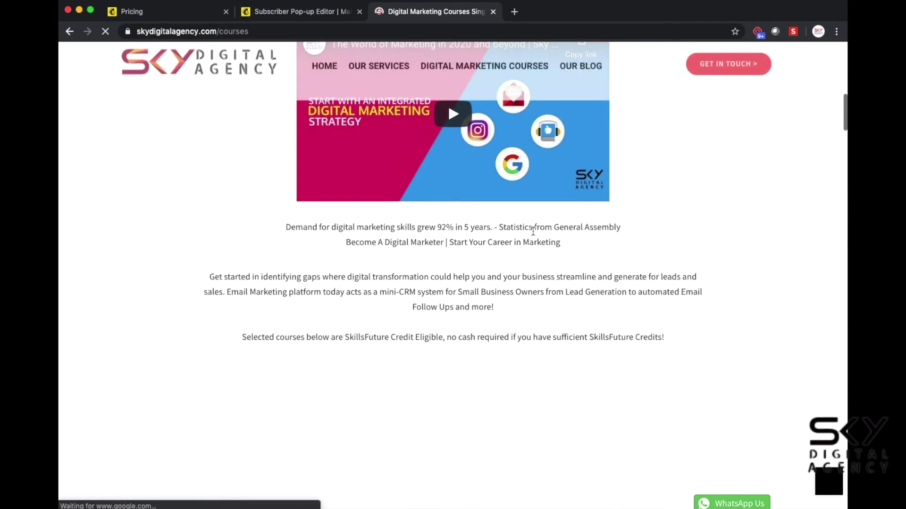
pyautogui.scroll(-4, 533, 232)
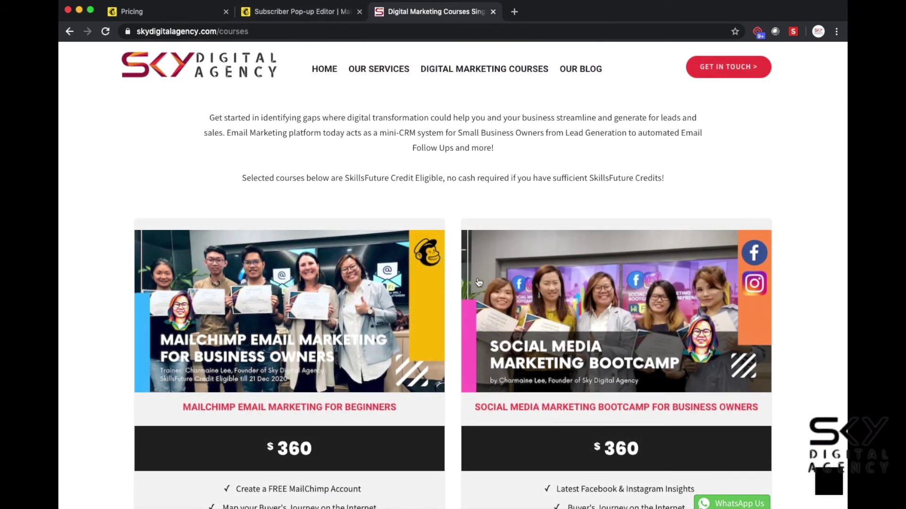
pyautogui.click(592, 282)
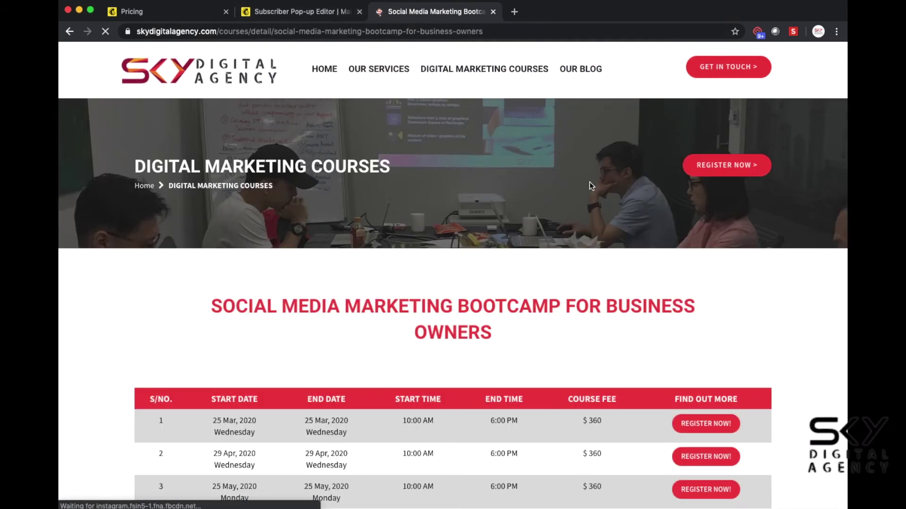
# - Review the course page down to its Course Enquiry Form, then return to the pop-up editor
pyautogui.scroll(-10, 589, 186)
pyautogui.scroll(4, 814, 162)
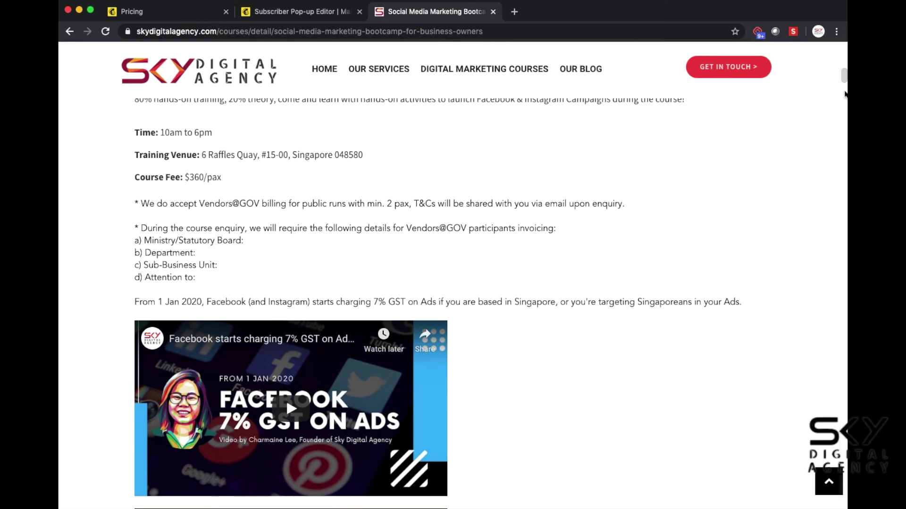
pyautogui.scroll(-15, 770, 191)
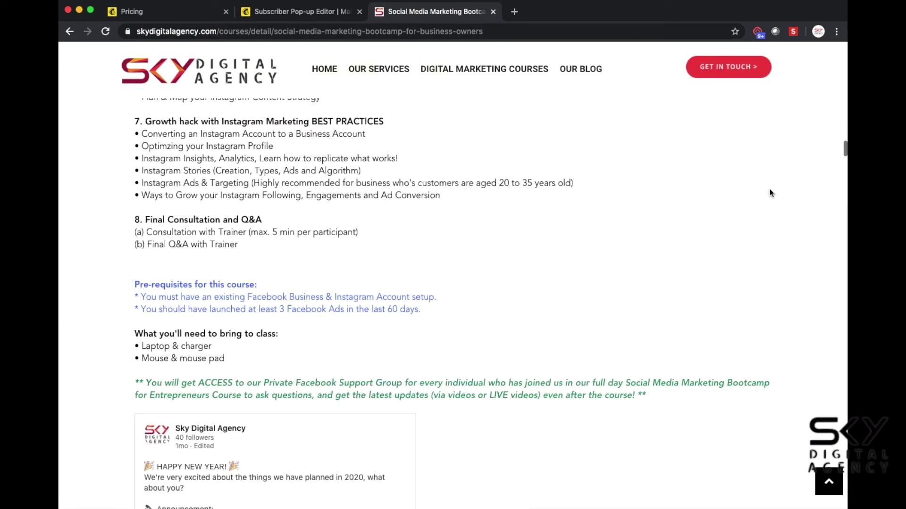
pyautogui.scroll(-15, 770, 193)
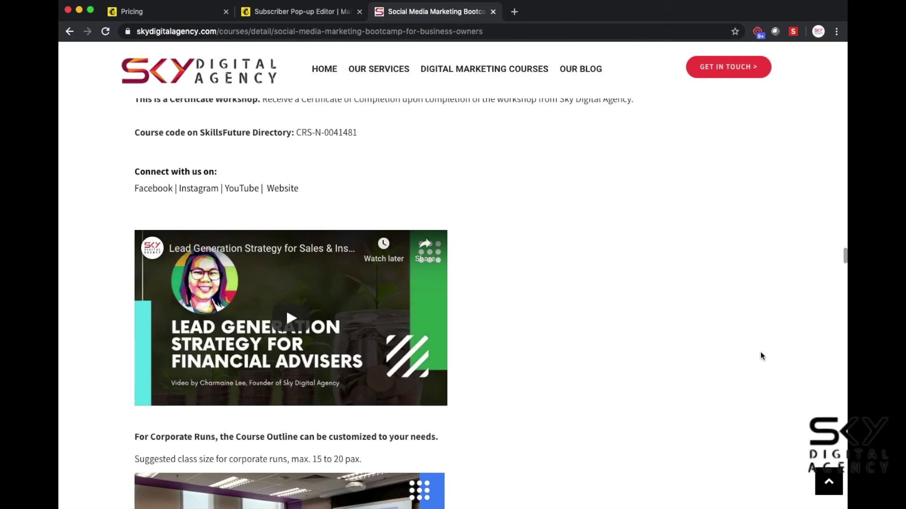
pyautogui.scroll(-6, 759, 355)
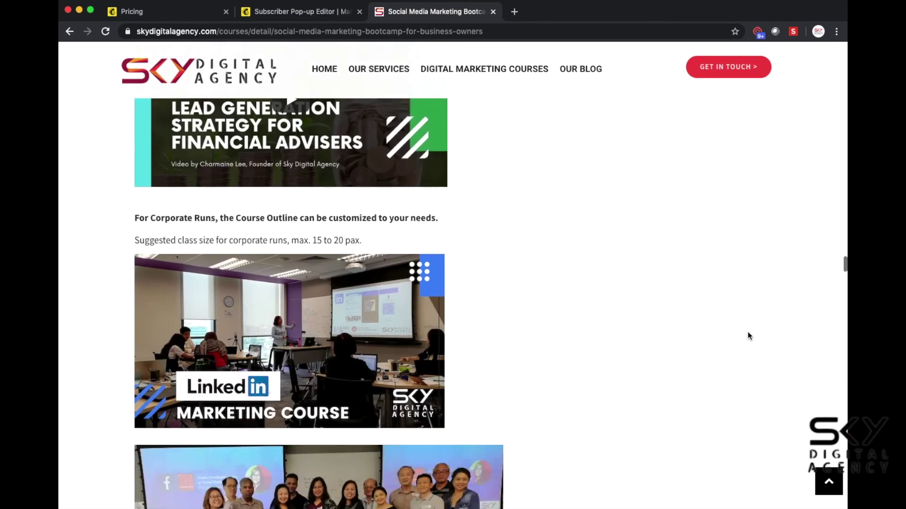
pyautogui.scroll(-10, 748, 336)
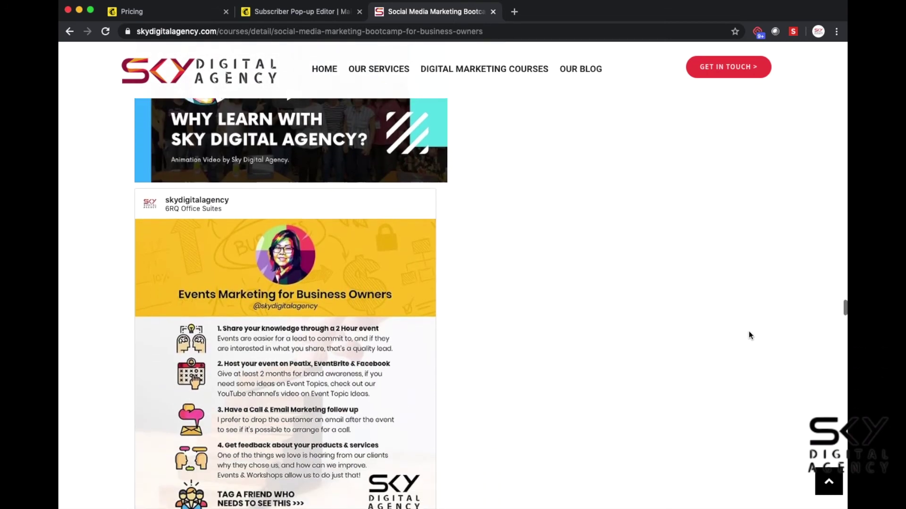
pyautogui.scroll(-15, 749, 335)
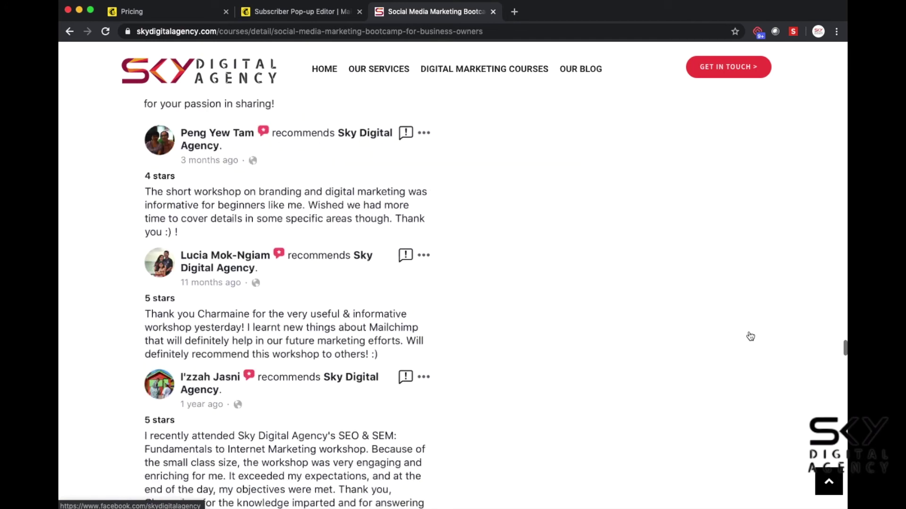
pyautogui.scroll(-15, 750, 336)
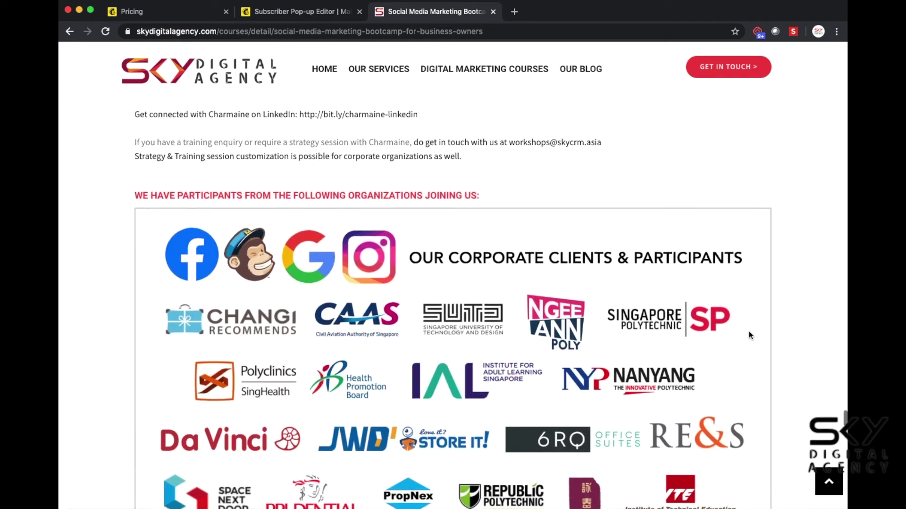
pyautogui.scroll(-15, 750, 336)
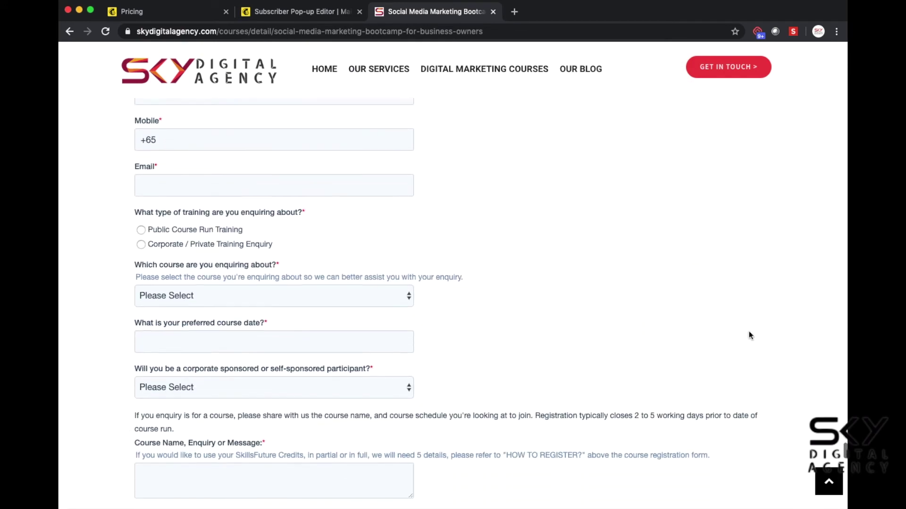
pyautogui.scroll(3, 750, 336)
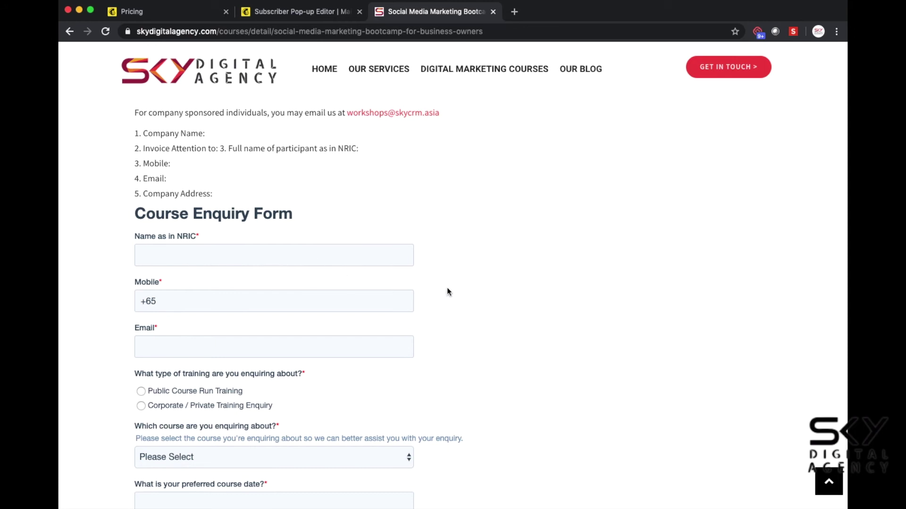
pyautogui.scroll(-4, 448, 291)
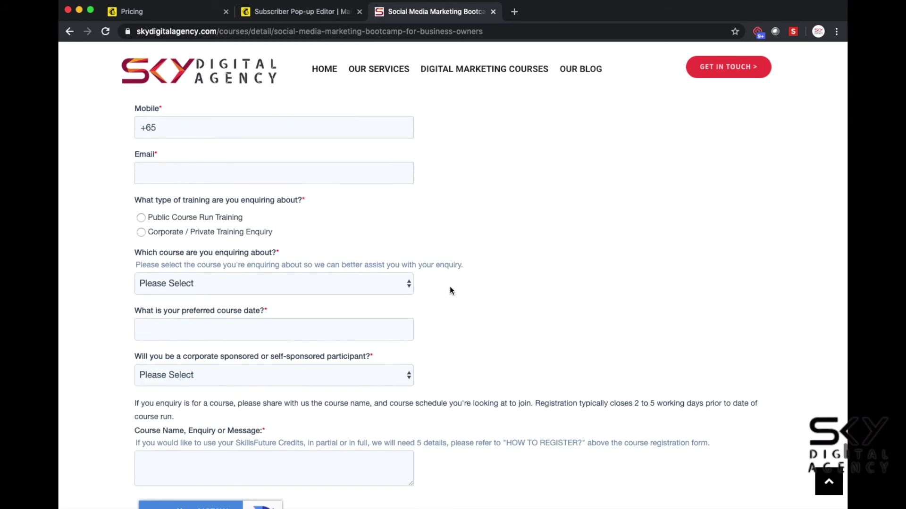
pyautogui.click(301, 14)
# - Change the pop-up's Display setting from After 5 seconds to On exit
pyautogui.click(552, 182)
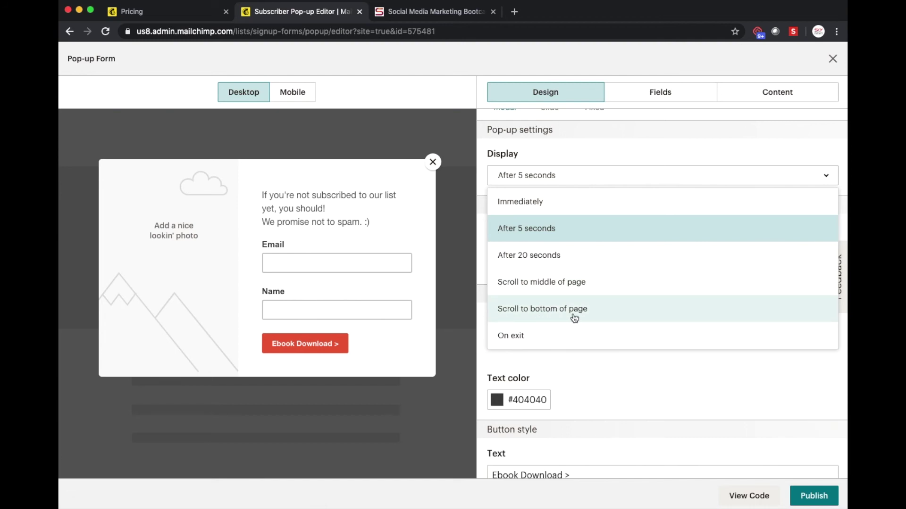
pyautogui.click(538, 345)
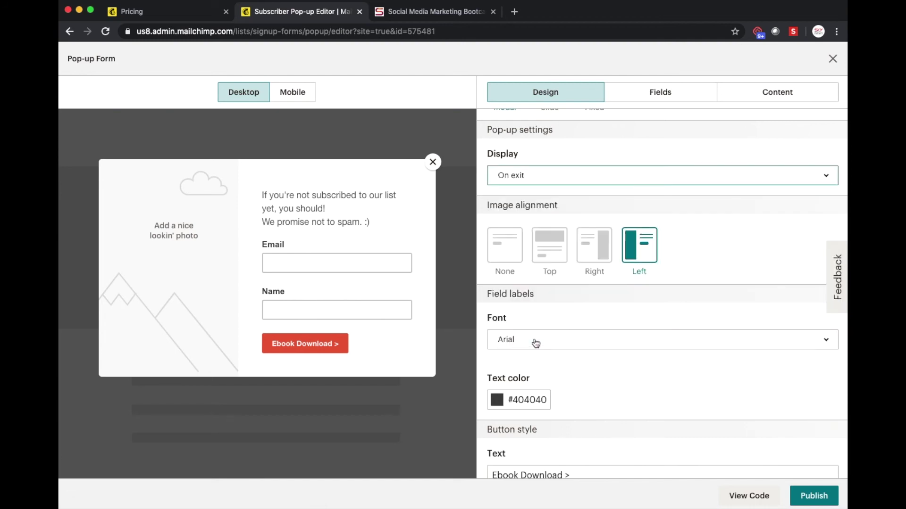
pyautogui.click(429, 11)
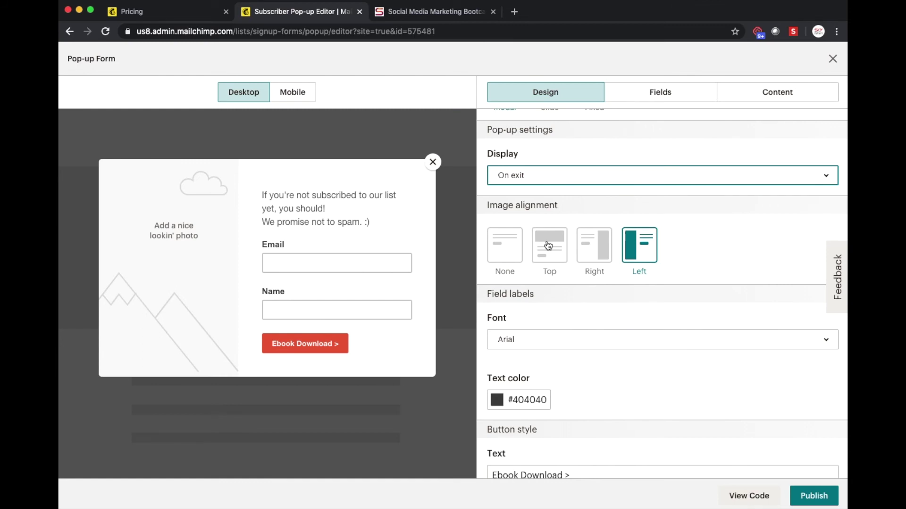
pyautogui.scroll(3, 661, 262)
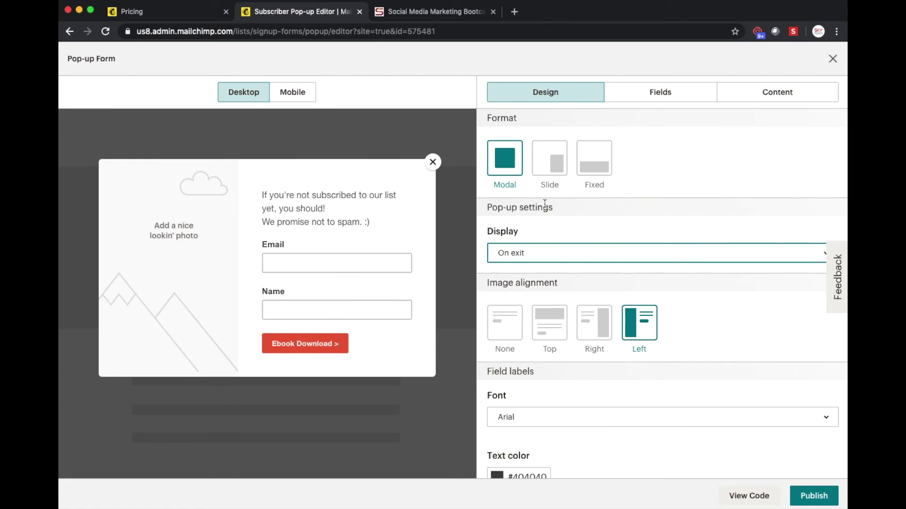
pyautogui.moveTo(183, 209)
pyautogui.scroll(-6, 729, 262)
pyautogui.scroll(-3, 728, 263)
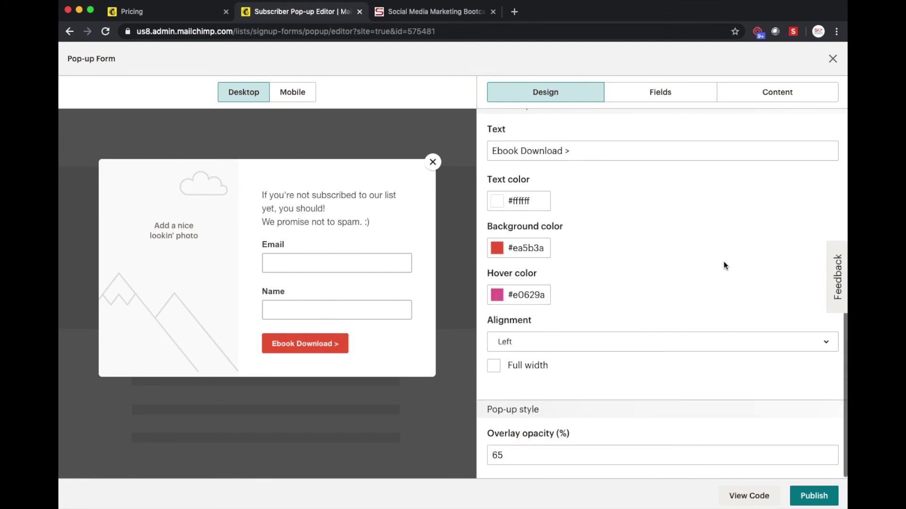
pyautogui.scroll(8, 726, 264)
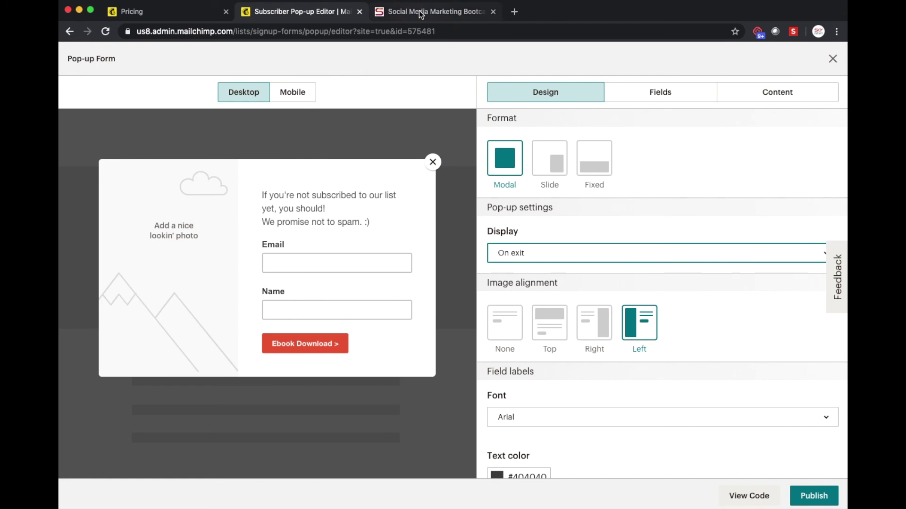
pyautogui.click(750, 493)
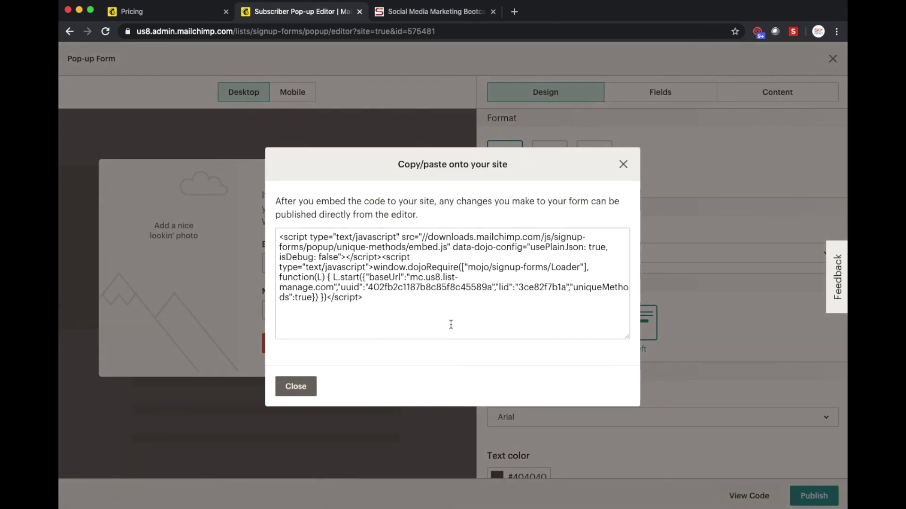
pyautogui.click(451, 325)
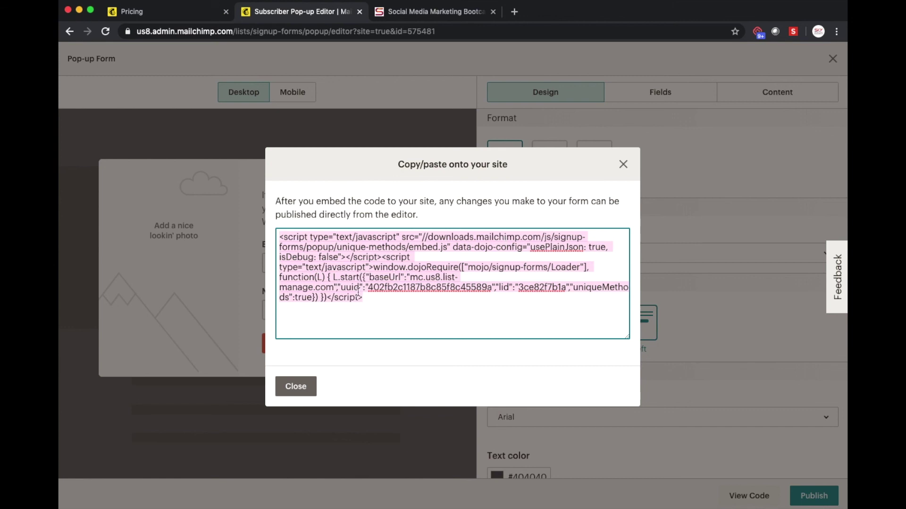
pyautogui.click(623, 165)
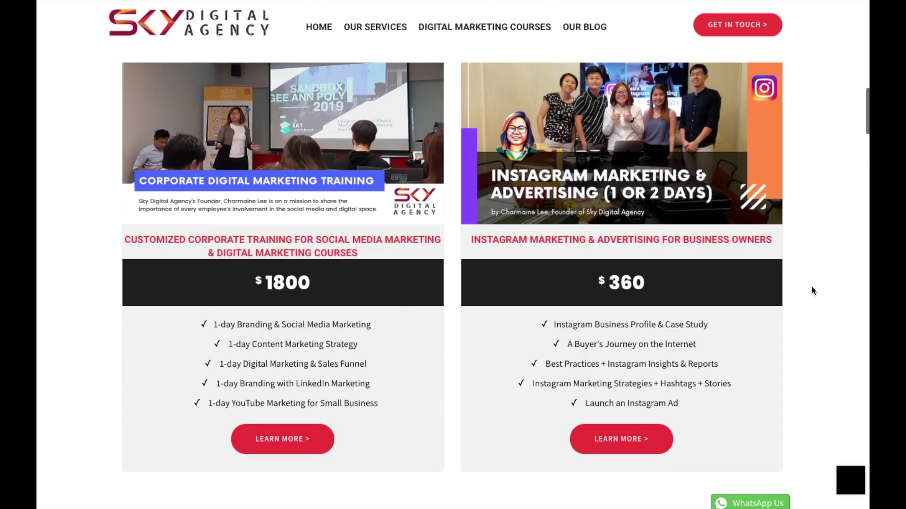
# - Scroll down the Sky Digital Agency course listing to the $680 Mailchimp and $388 LinkedIn courses
pyautogui.scroll(-7, 813, 290)
pyautogui.scroll(-2, 812, 291)
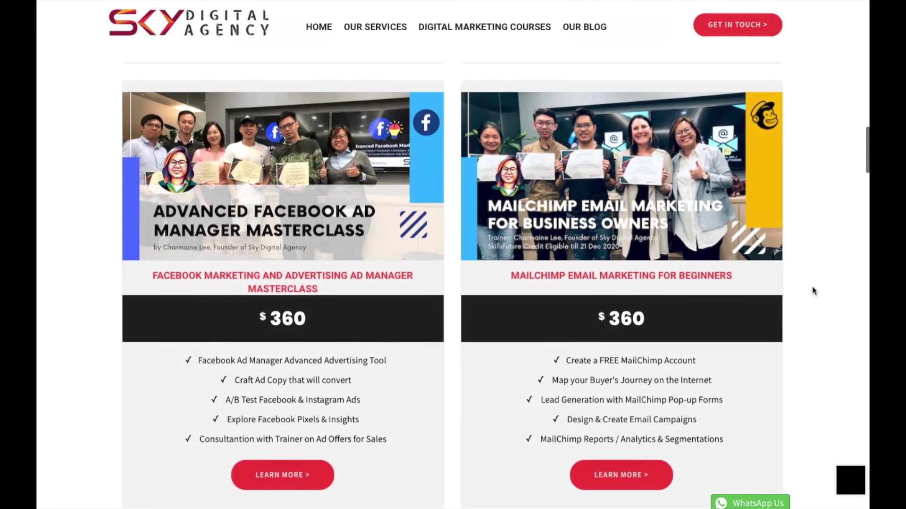
pyautogui.scroll(-6, 812, 290)
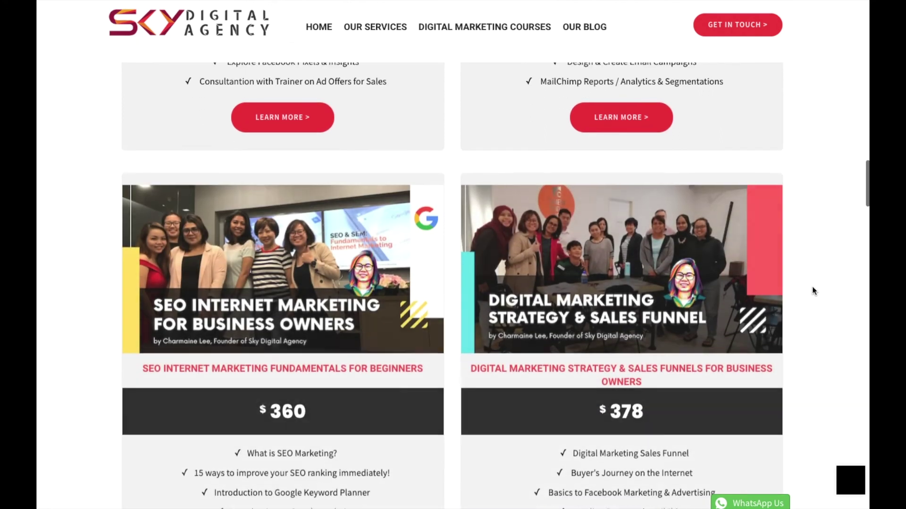
pyautogui.scroll(-5, 812, 290)
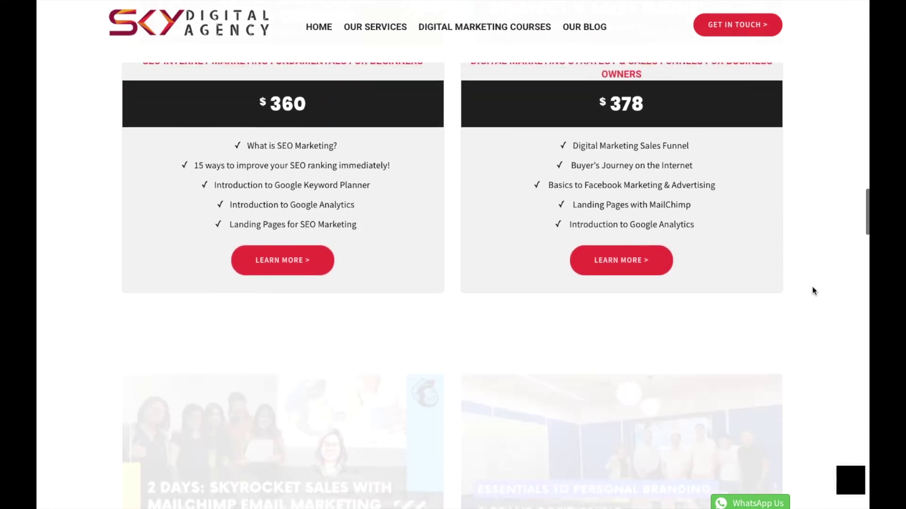
pyautogui.scroll(-5, 812, 291)
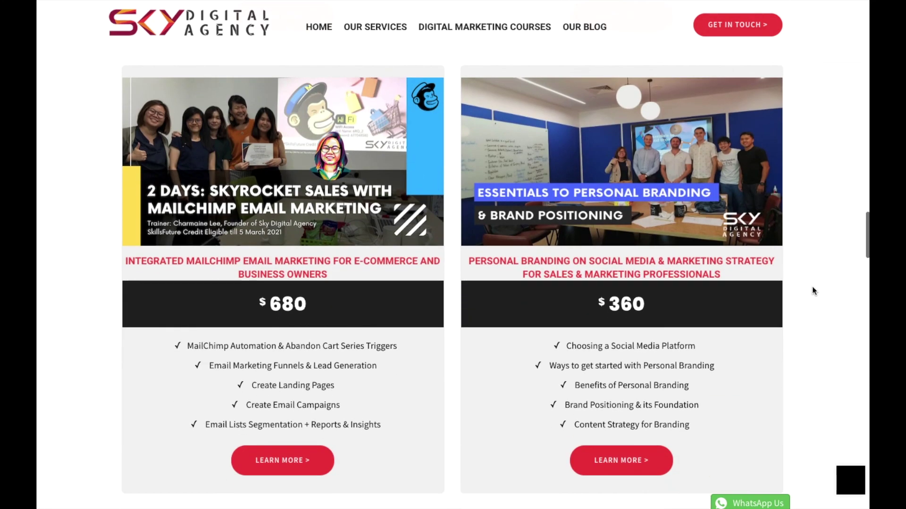
pyautogui.scroll(-5, 812, 291)
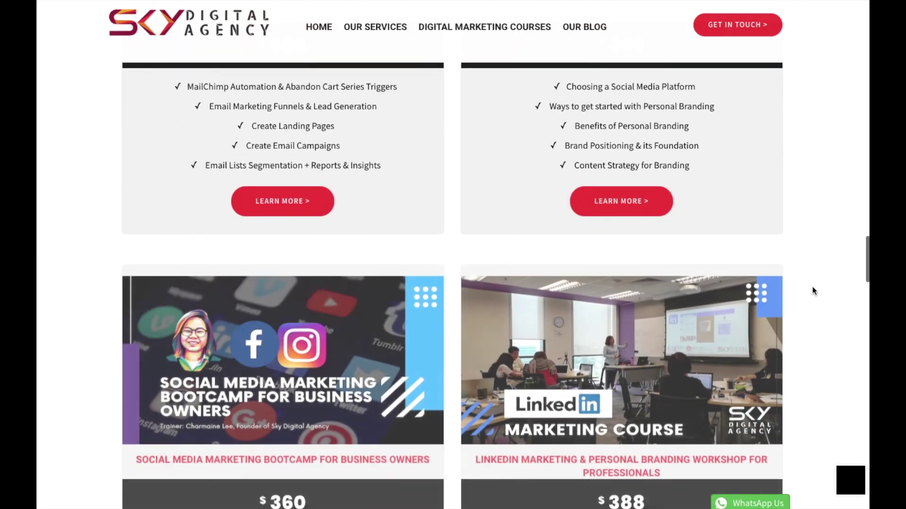